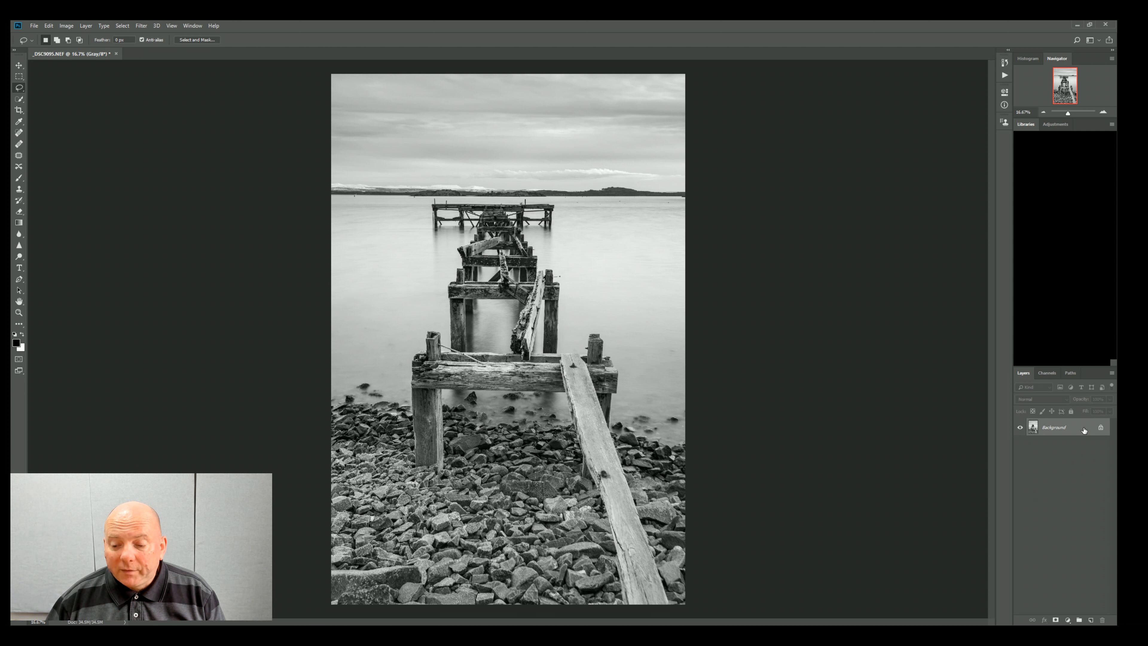
Step: Duplicate the Background layer of the pier photo
left_click_drag(1092, 621, 1092, 620)
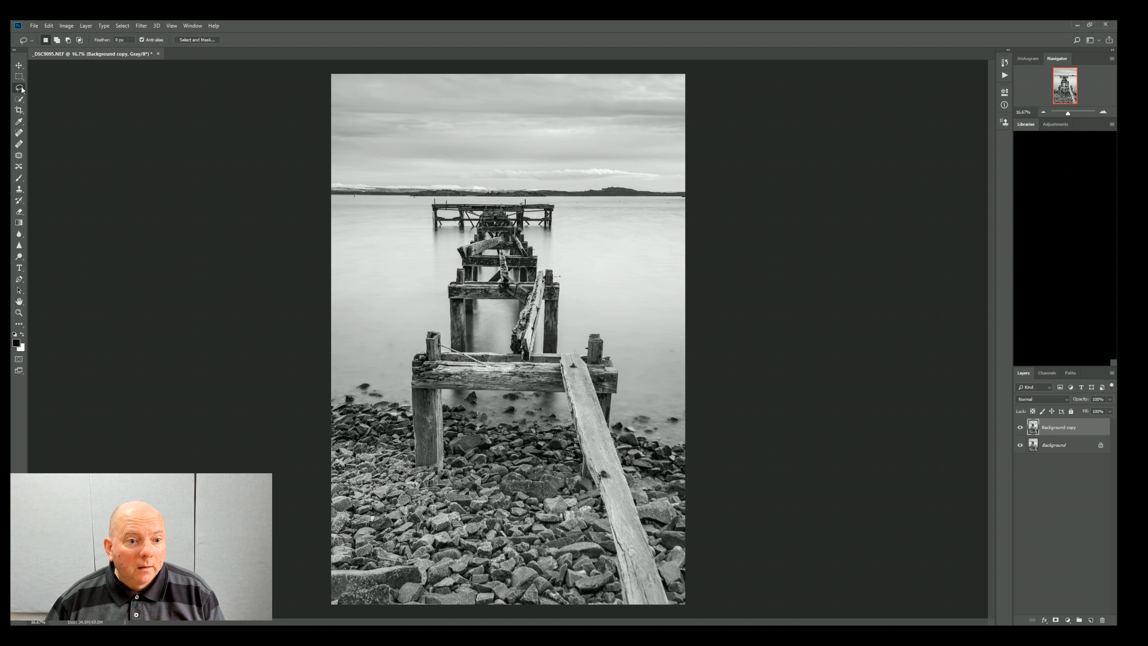
mouse_move(418, 558)
left_mouse_down()
mouse_move(418, 588)
mouse_move(375, 599)
mouse_move(332, 599)
mouse_move(324, 574)
left_mouse_up()
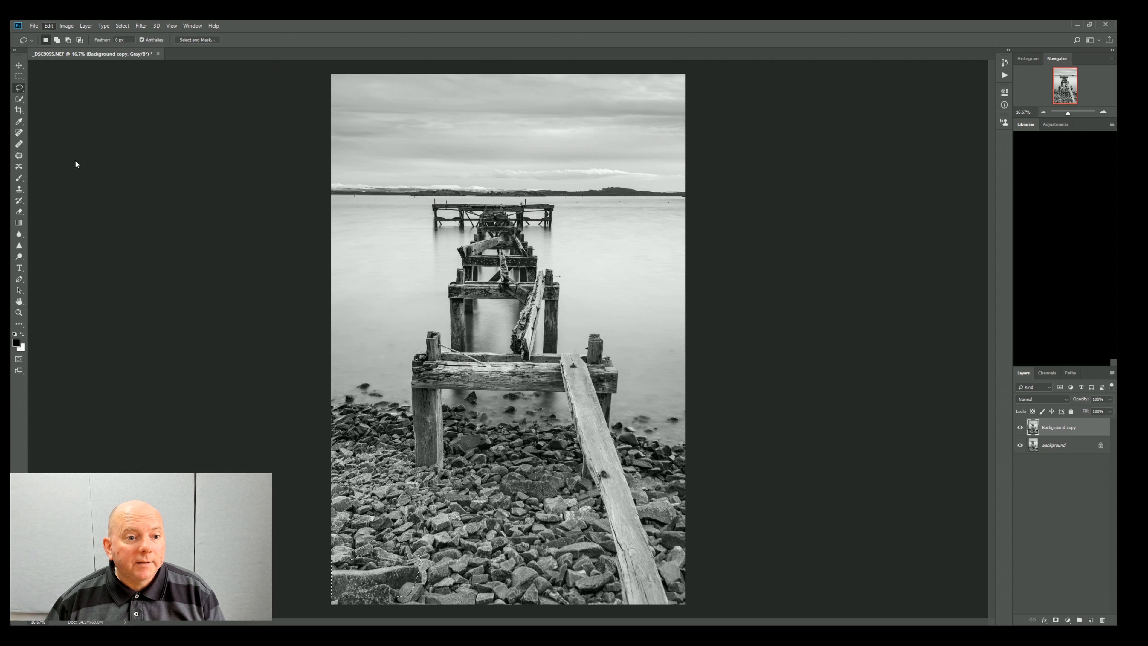
key("i")
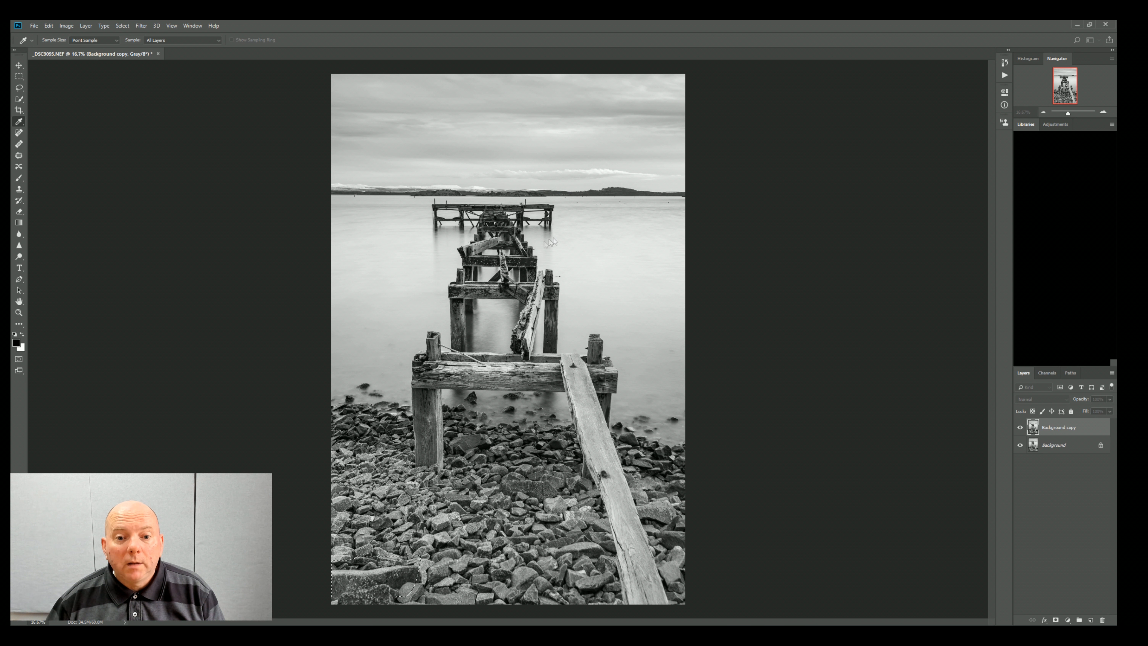
key("l")
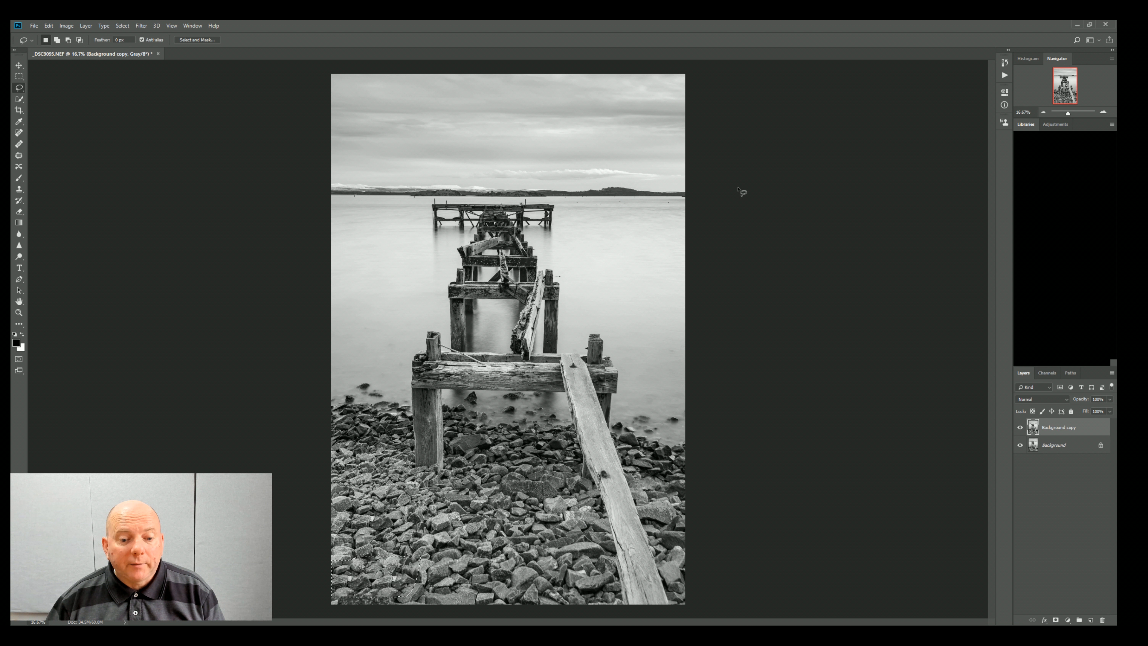
key("ctrl+d")
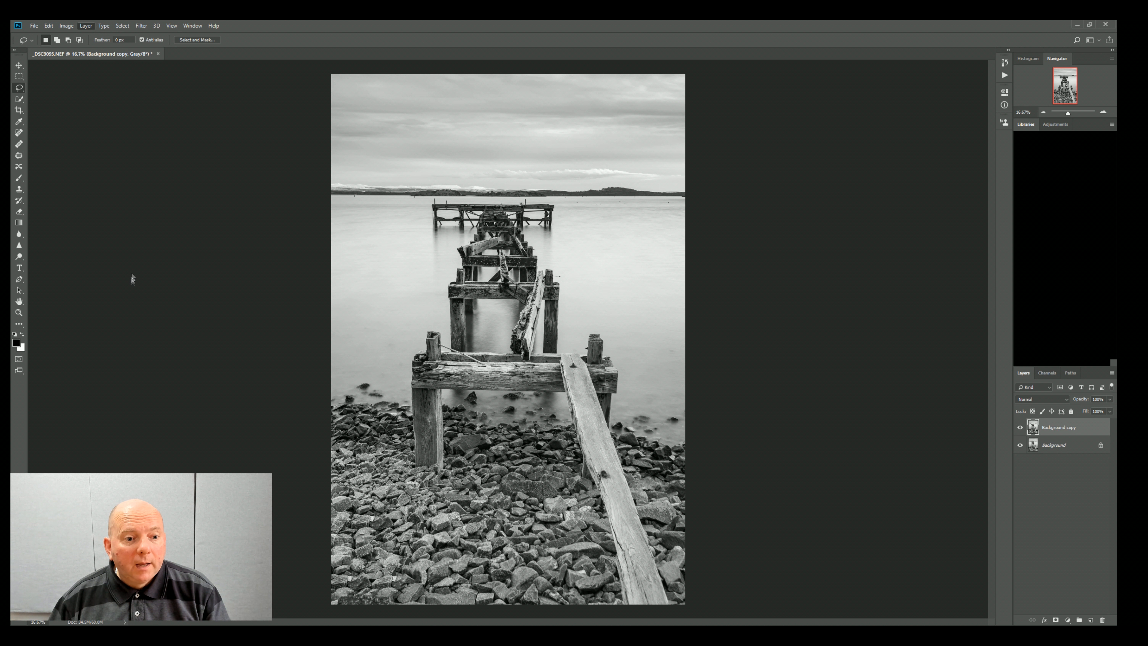
Step: Switch to Luminar and add the Accent - AI Filter to the pier photo
left_click(126, 356)
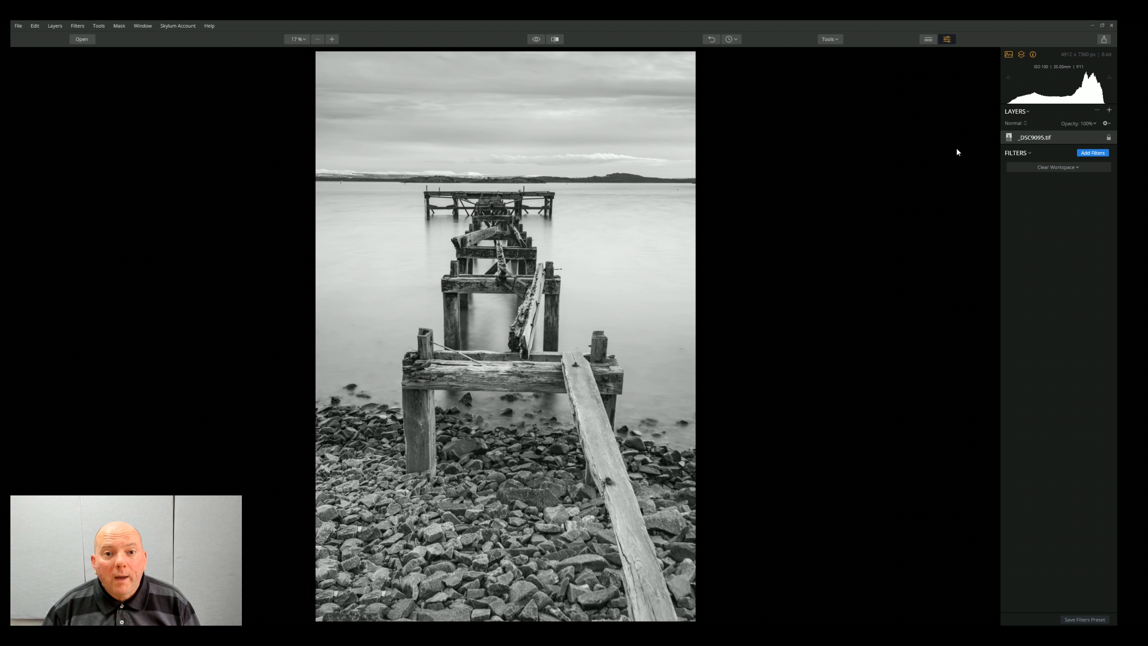
left_click(1096, 153)
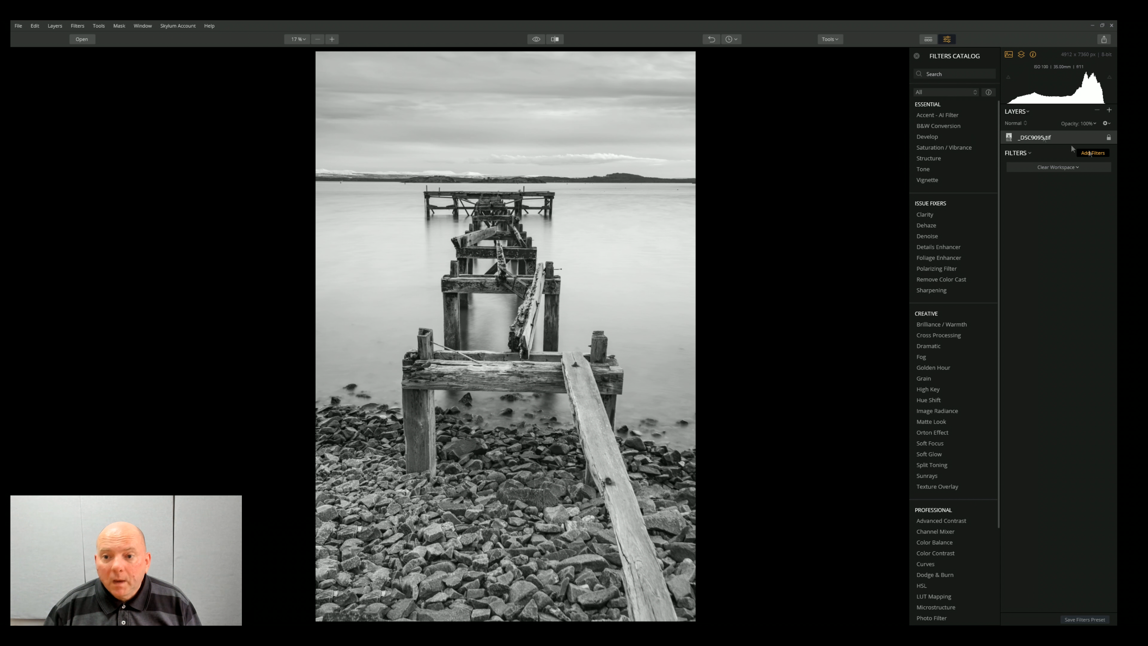
left_click(963, 115)
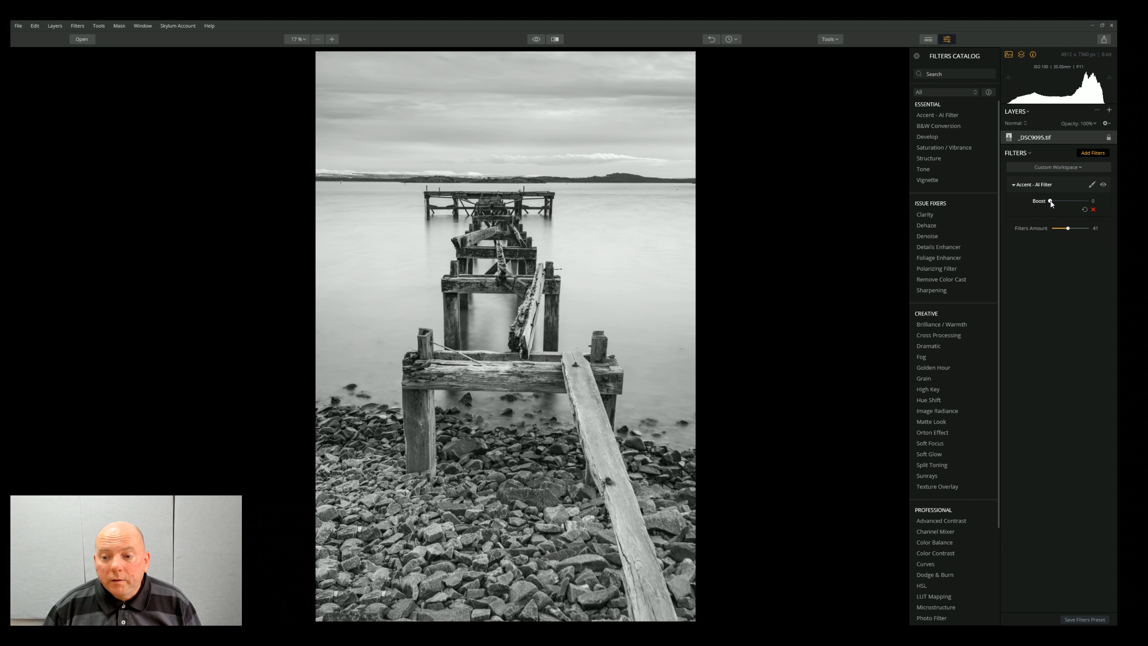
Step: Try the Accent - AI Filter with Boost and Filters Amount at 100, comparing the photo with and without it
left_click_drag(1051, 201, 1096, 228)
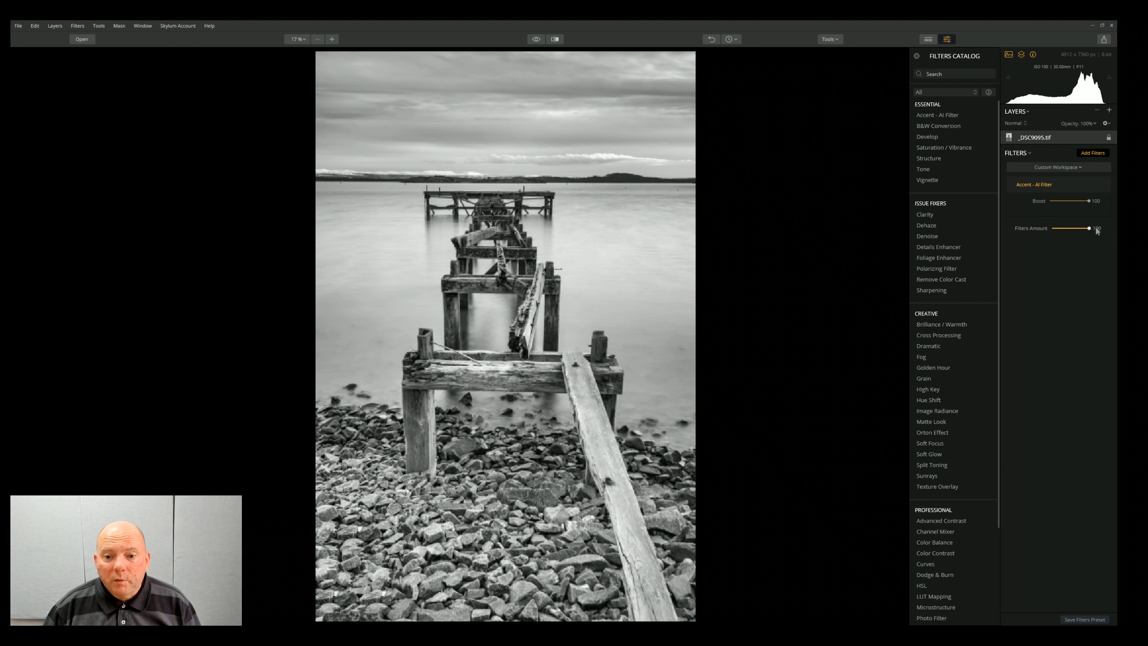
mouse_move(1071, 189)
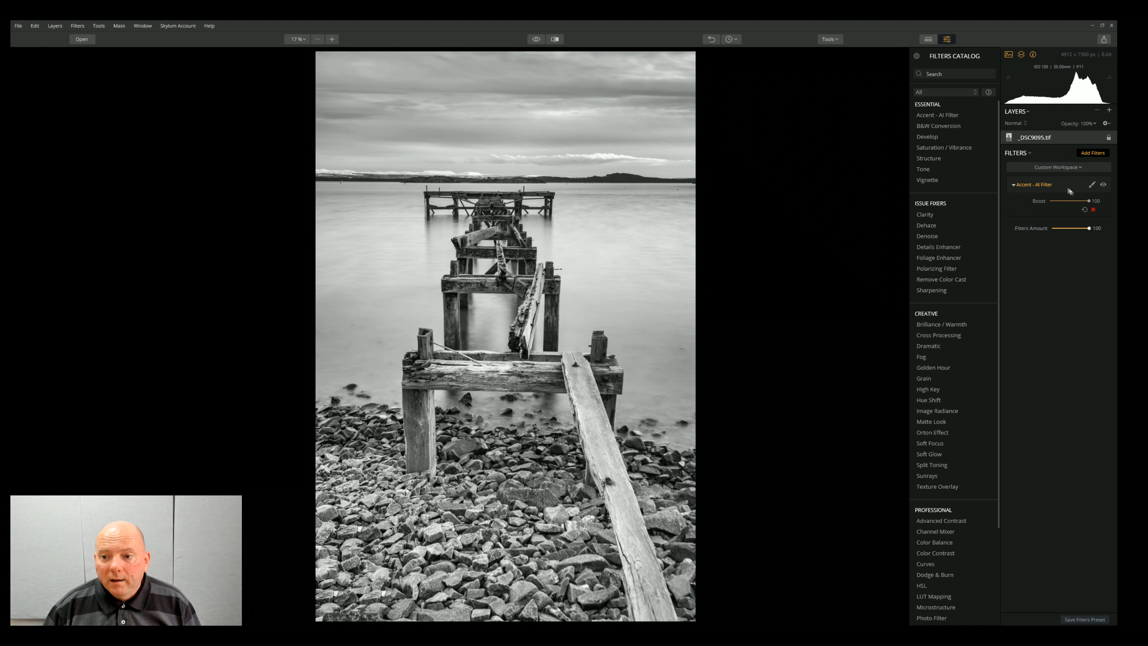
left_click(1103, 184)
left_click(1103, 184)
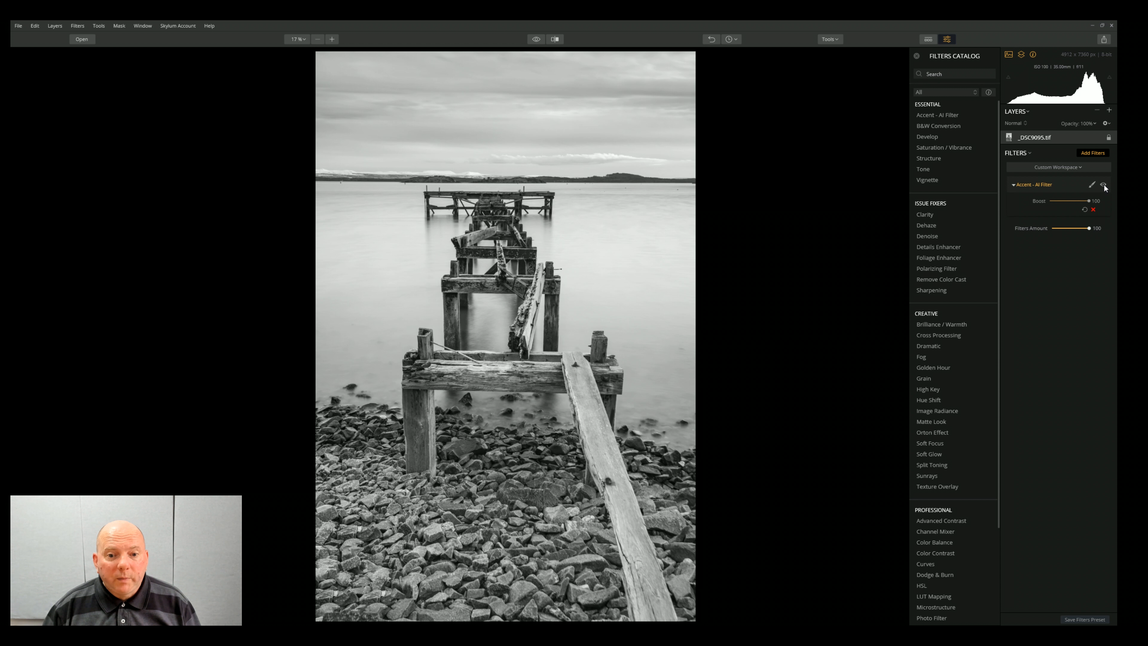
left_click(1104, 185)
left_click(1104, 185)
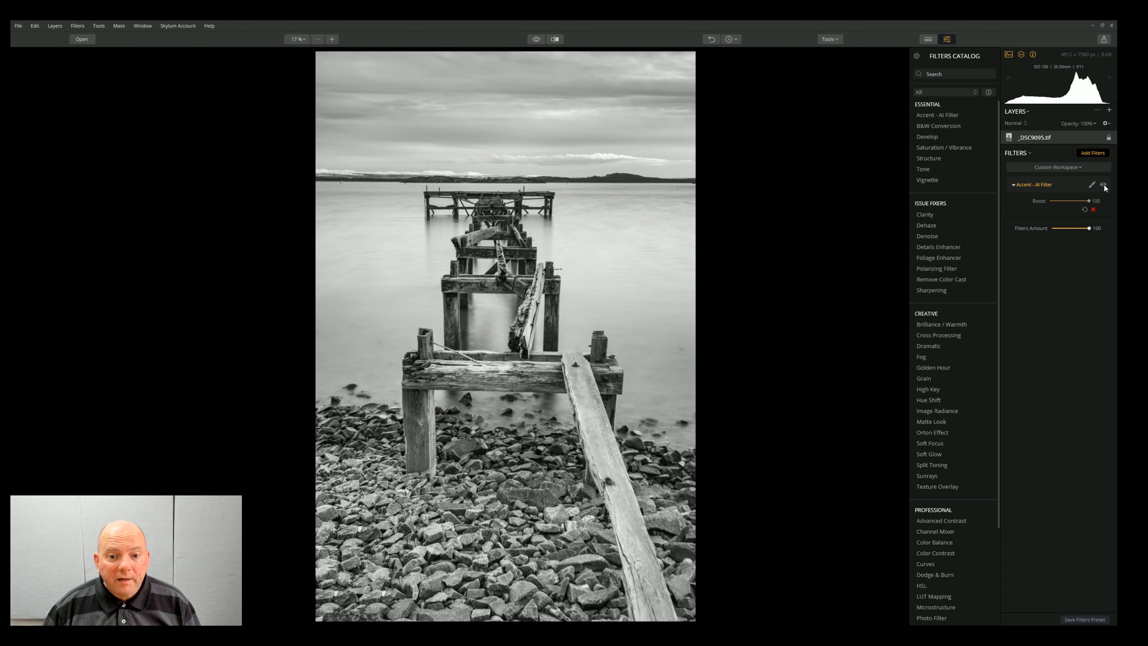
left_click(1104, 184)
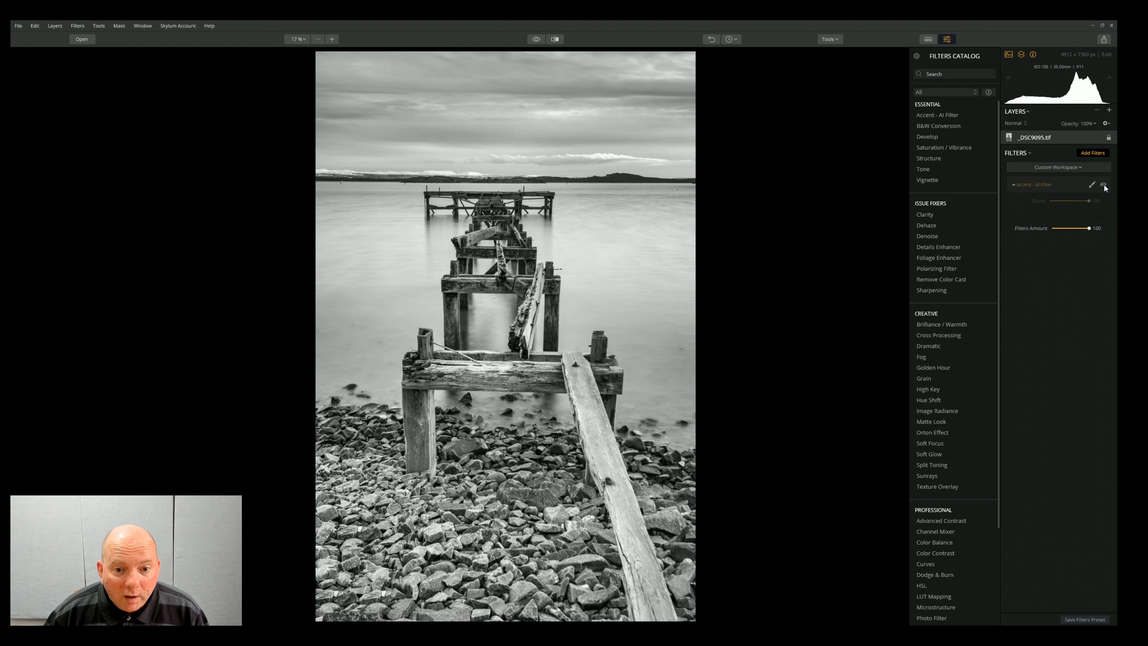
left_click(1104, 184)
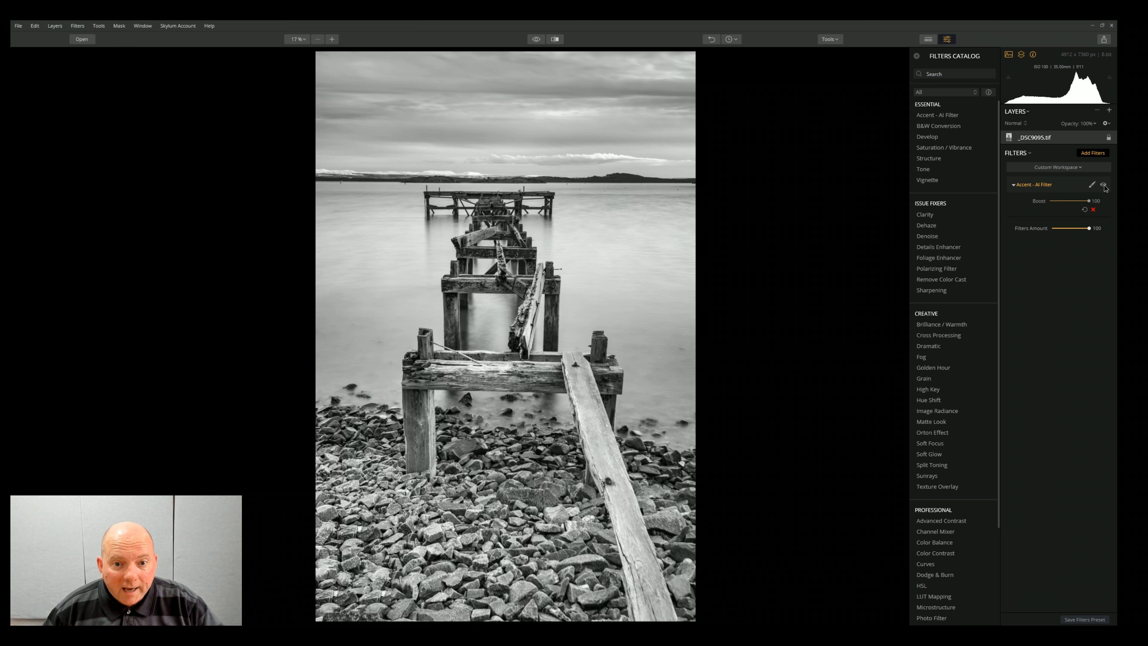
left_click(1104, 185)
left_click(1104, 185)
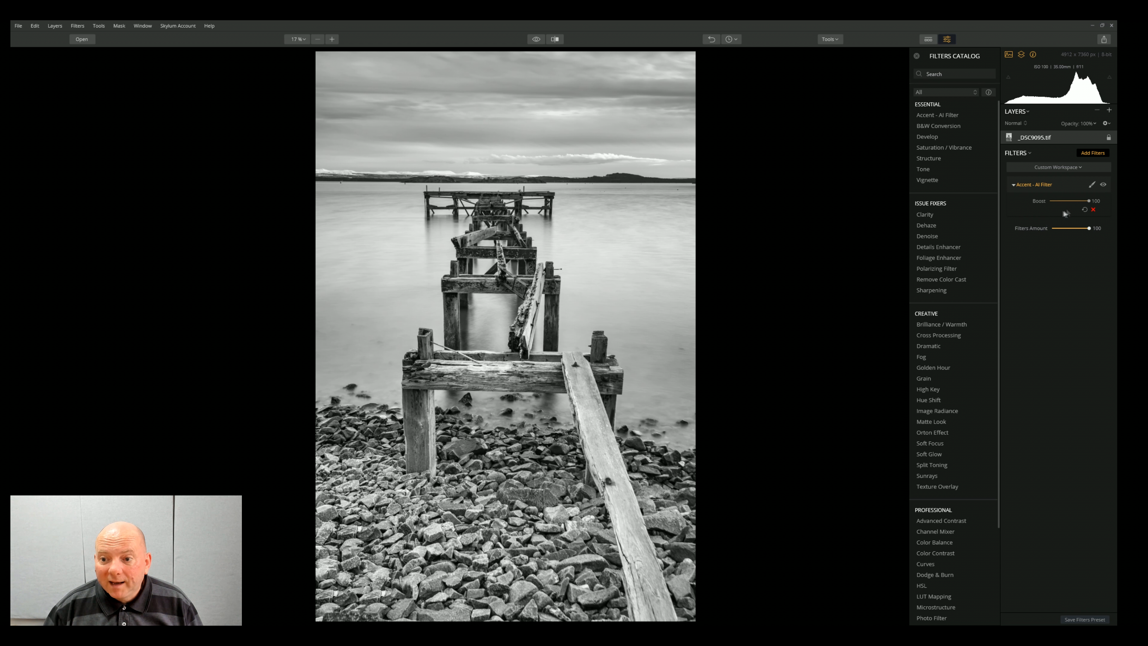
Step: Reduce the Accent - AI Filter's Boost to about 60 and the Filters Amount to 33, comparing it on and off
mouse_move(1089, 229)
left_mouse_down()
mouse_move(1047, 229)
mouse_move(1067, 229)
mouse_move(1084, 204)
mouse_move(1075, 202)
left_mouse_up()
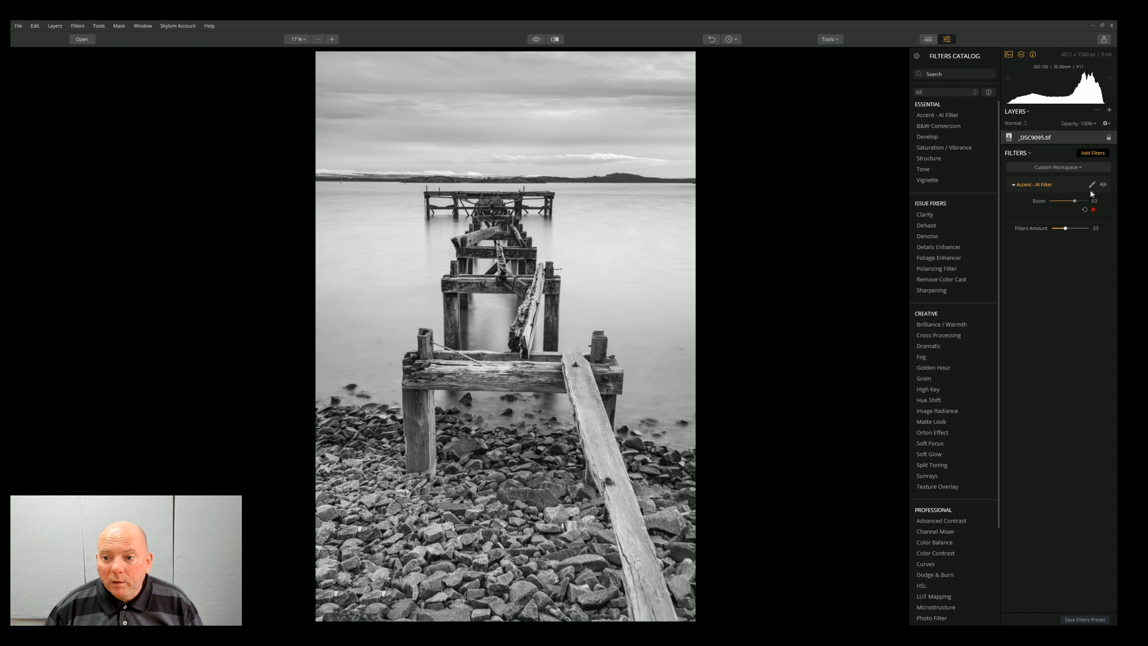
left_click(1103, 186)
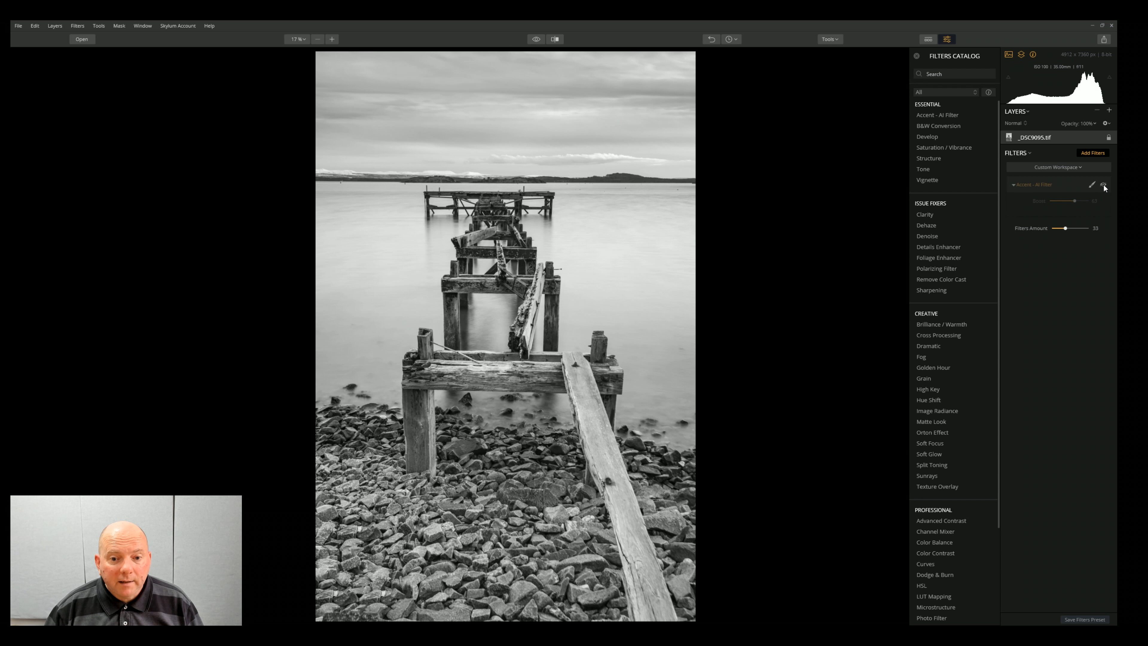
left_click(1104, 185)
Step: Set the Accent - AI Filter's Boost to 100 and the Filters Amount to 54, comparing the photo with and without it
left_click_drag(1075, 201, 1073, 231)
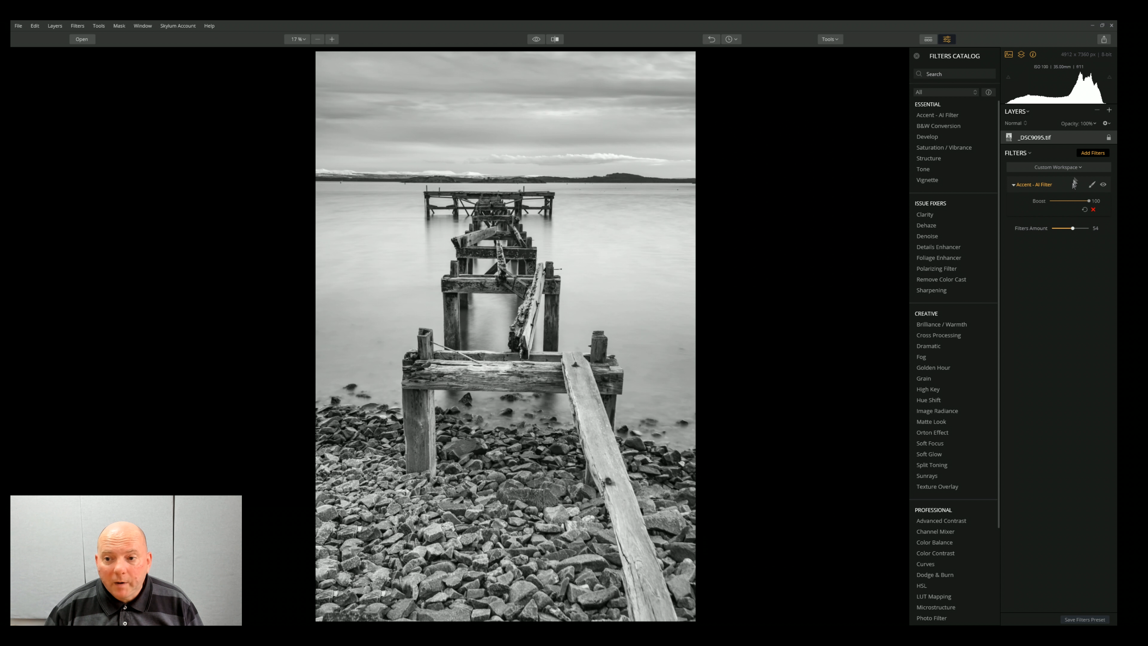
left_click(1103, 185)
left_click(1102, 185)
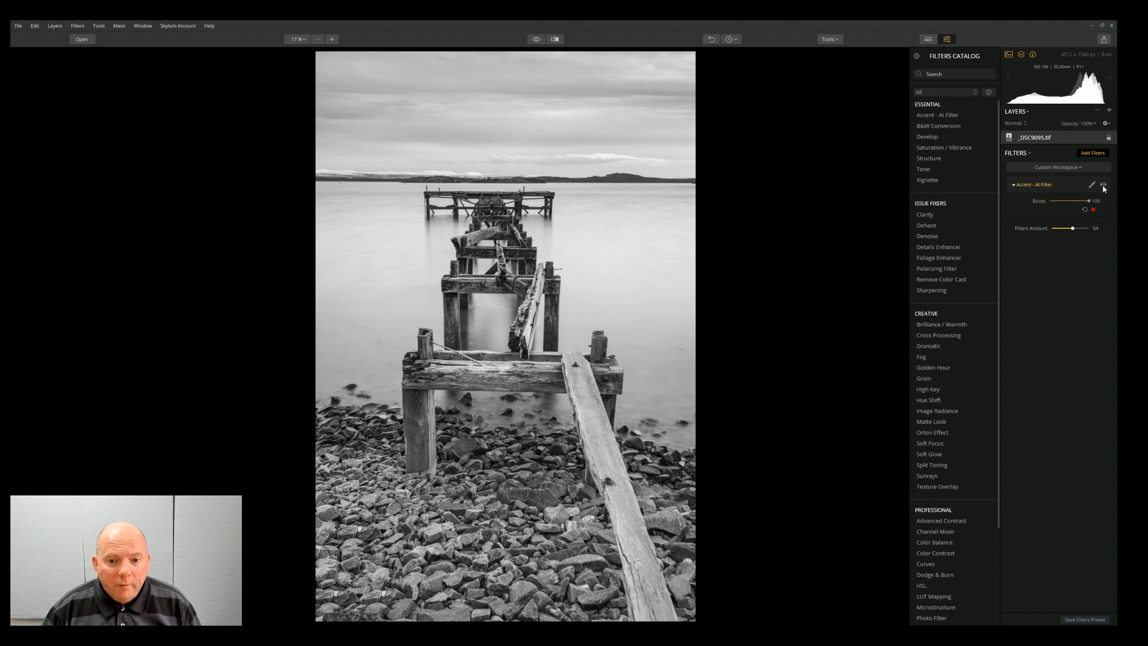
left_click(1103, 185)
left_click(1103, 185)
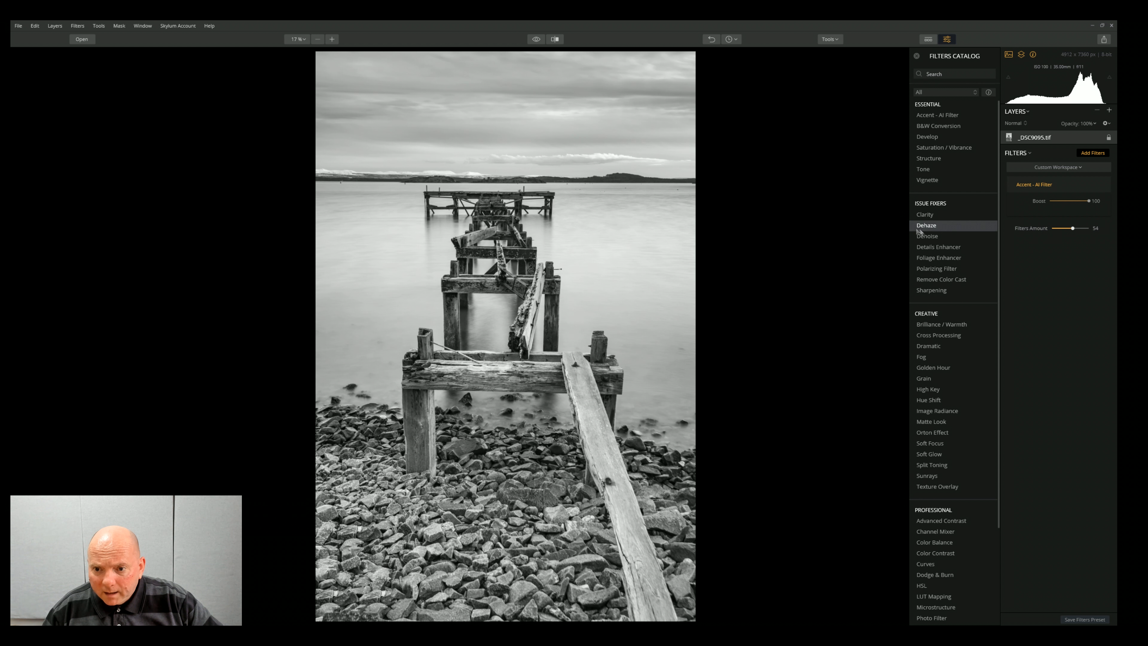
Step: Add the Details Enhancer filter and brush its mask over the wooden pier and plank
left_click(957, 247)
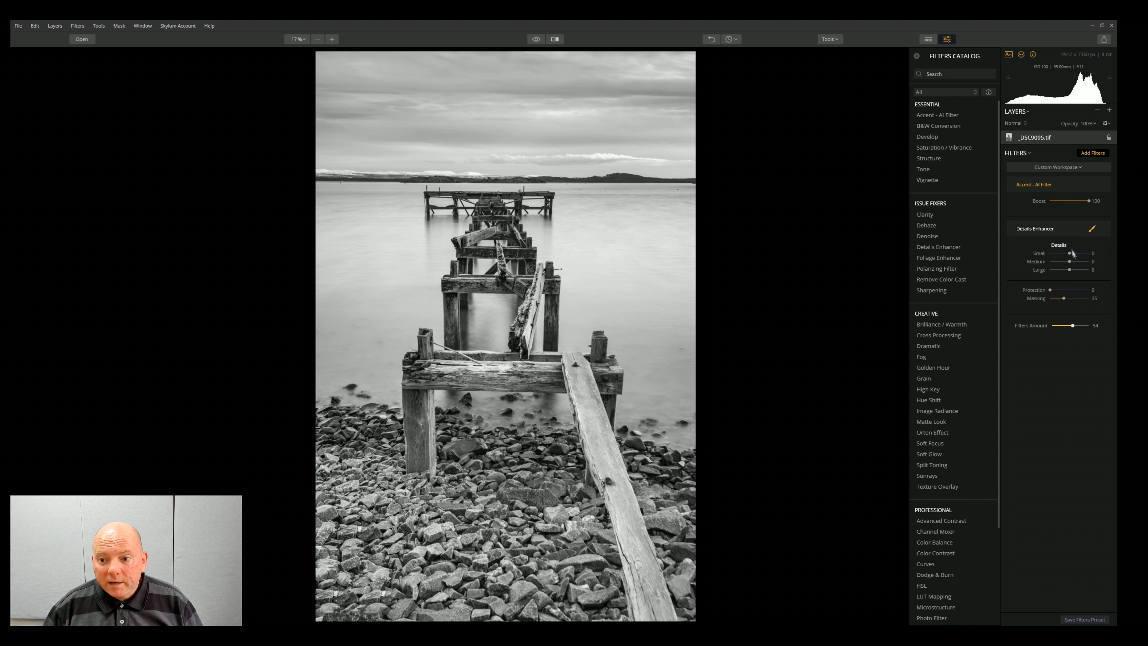
left_click(1093, 228)
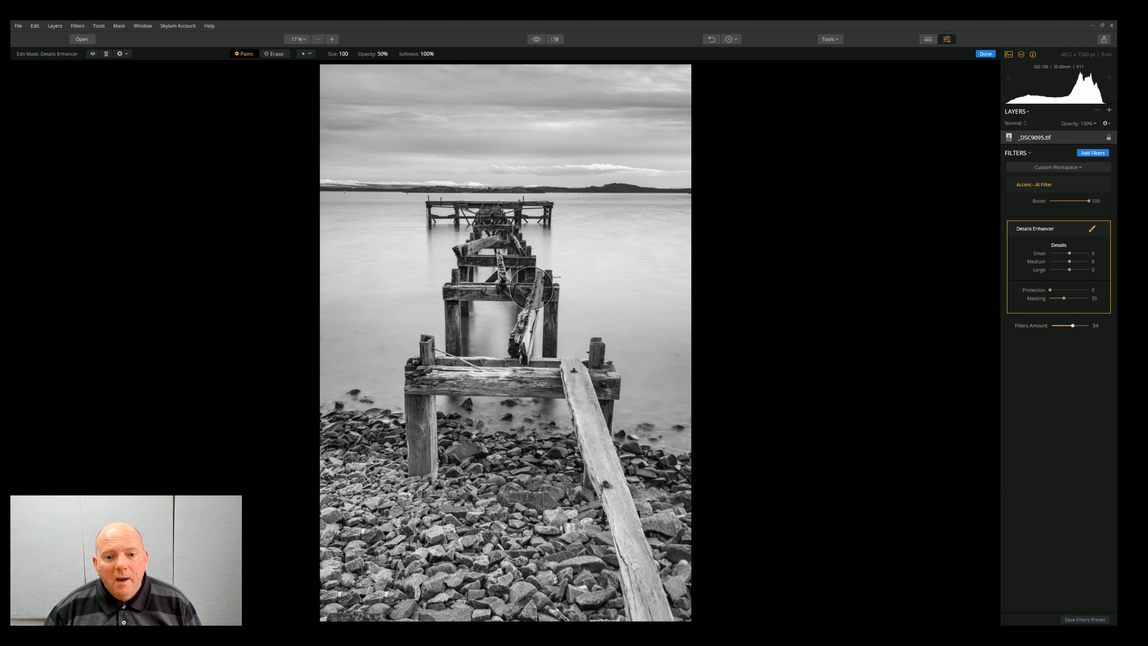
mouse_move(535, 291)
left_mouse_down()
mouse_move(530, 332)
mouse_move(544, 377)
mouse_move(577, 419)
left_mouse_up()
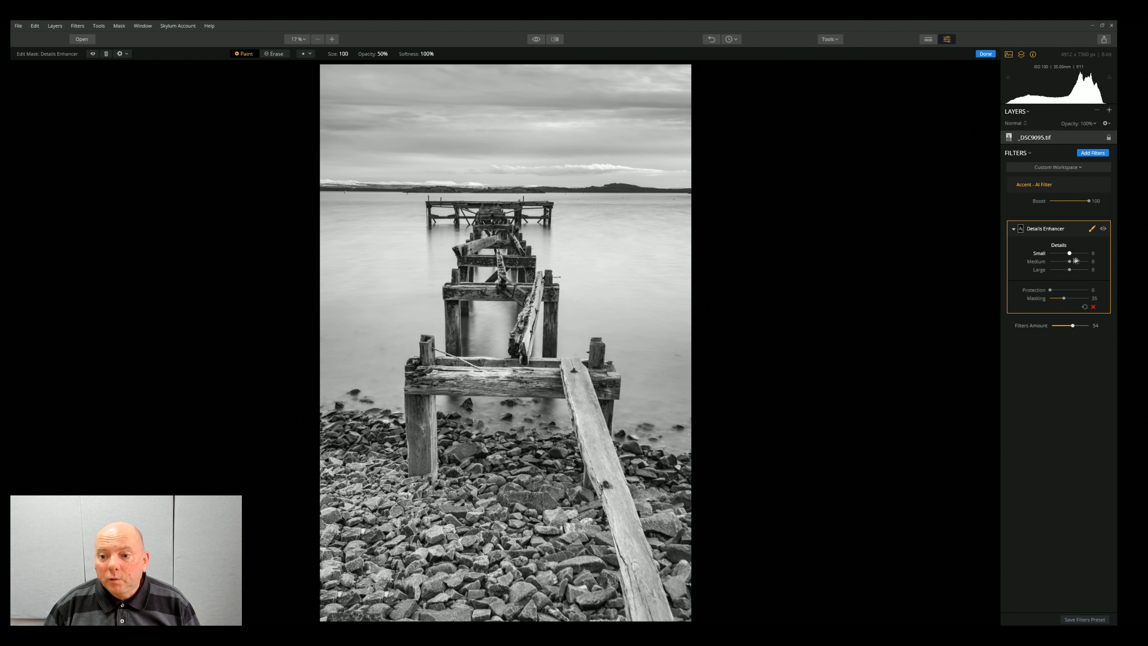
Step: Try the Details Enhancer's Small, Medium and Large details at 100, comparing the pier with and without the filter
left_click_drag(1069, 253, 1096, 271)
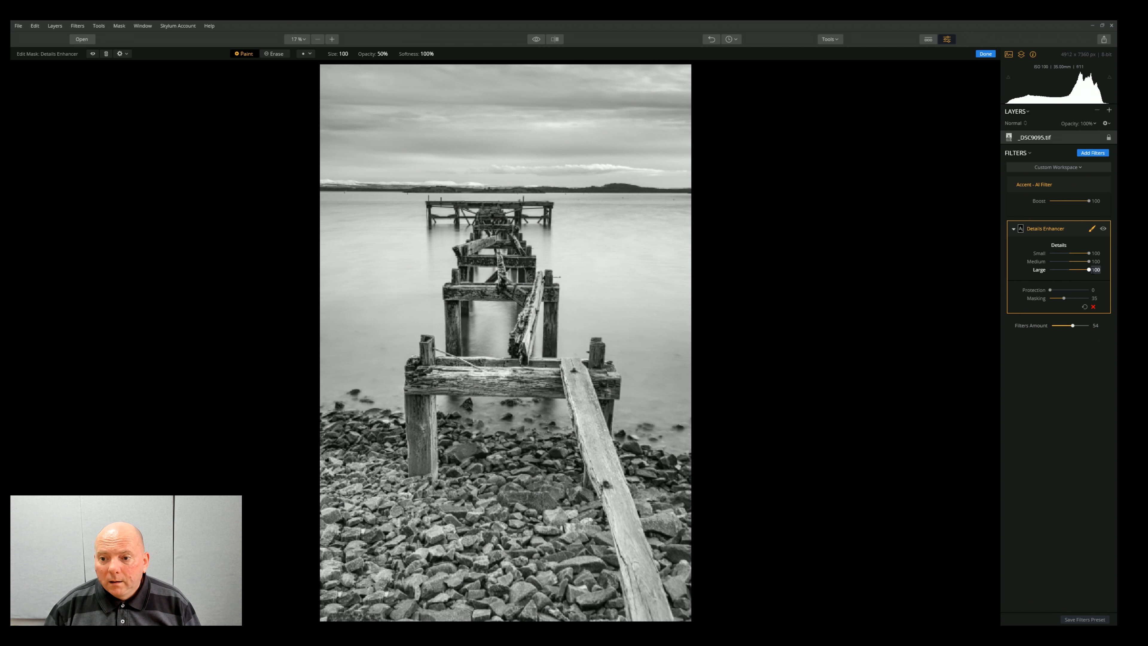
left_click(1103, 229)
left_click(1103, 230)
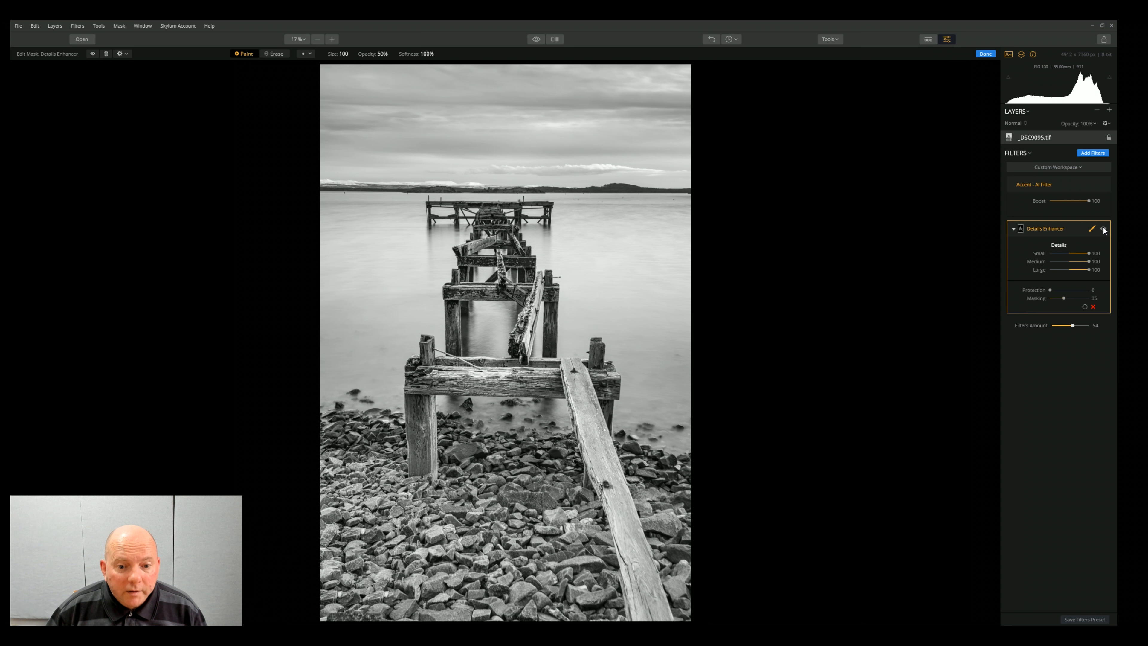
left_click(1103, 229)
left_click(1103, 230)
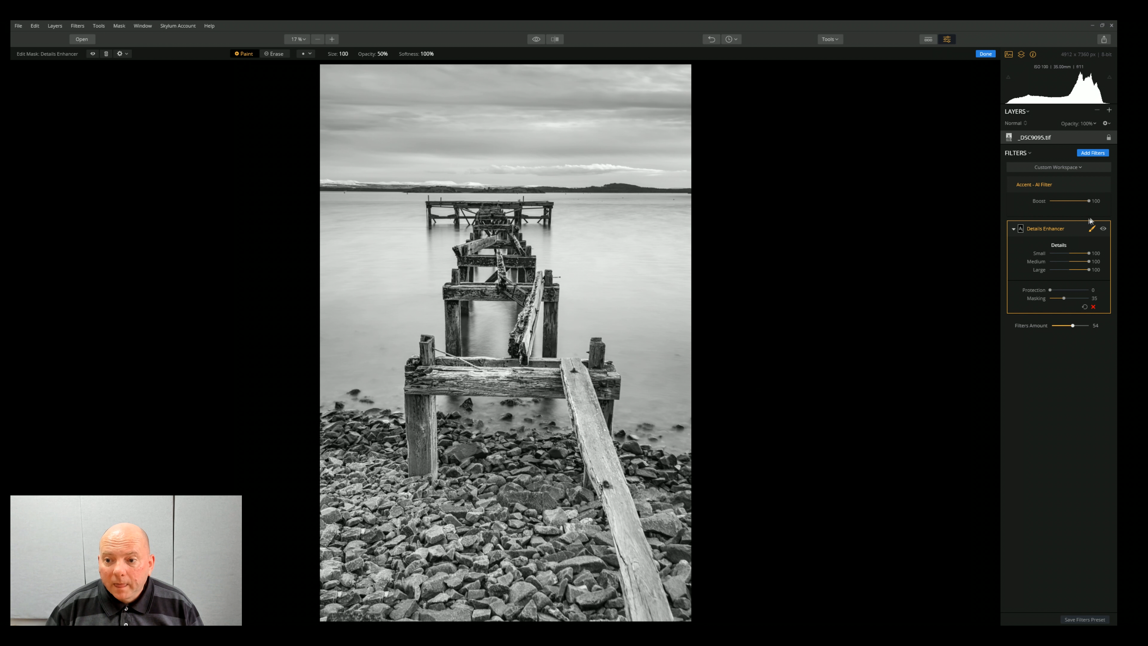
left_click(1104, 229)
left_click(1105, 229)
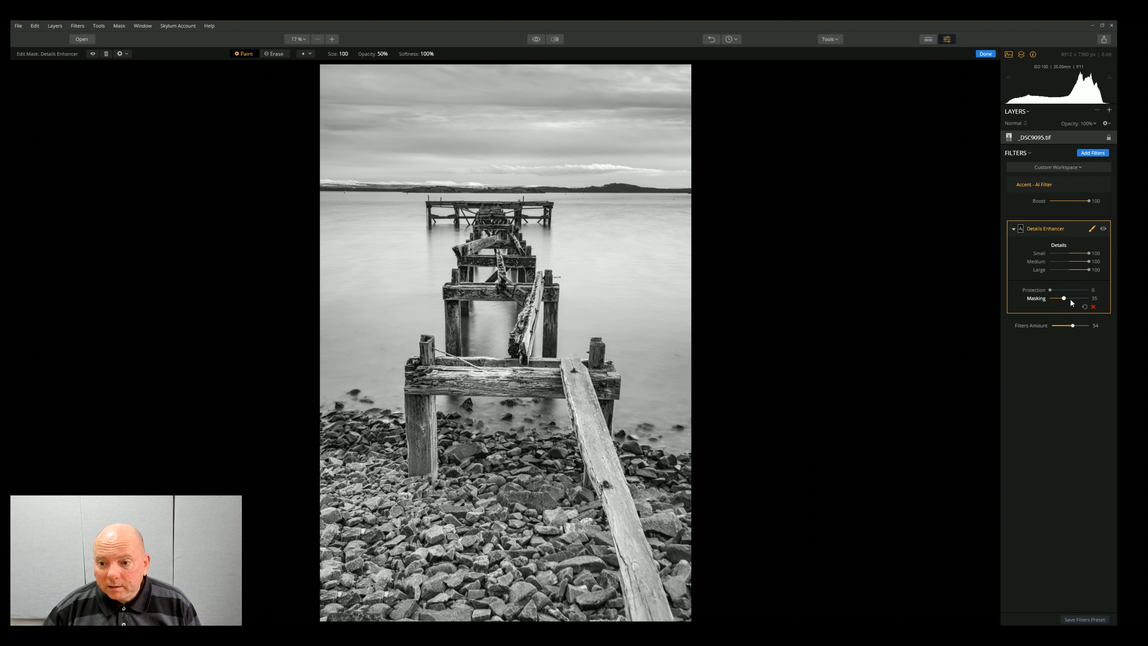
Step: Lower the Details Enhancer's Small details to 40, Medium to 64 and Large to 58, comparing it on and off
mouse_move(1089, 254)
left_mouse_down()
mouse_move(1077, 253)
mouse_move(1080, 271)
left_mouse_up()
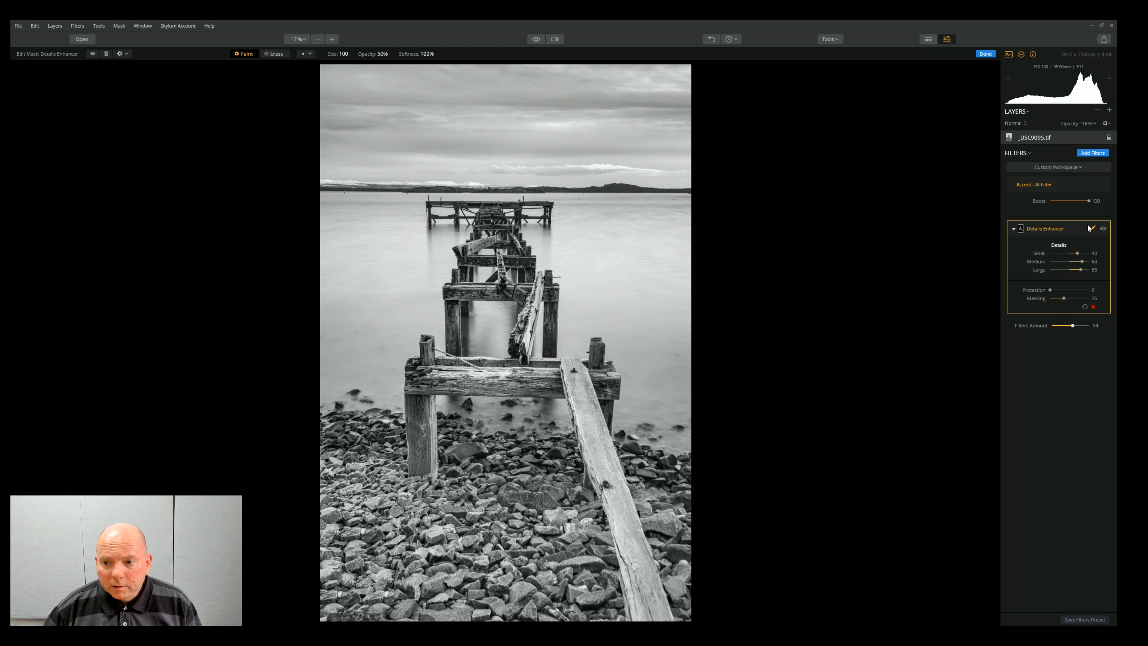
left_click(1104, 229)
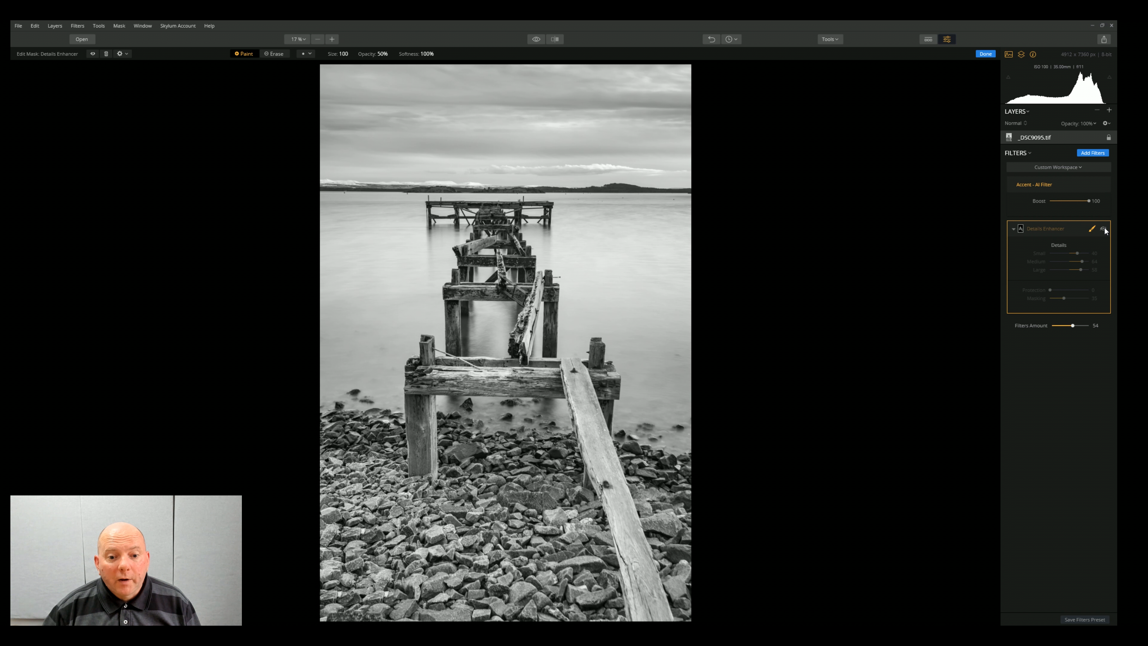
left_click(1104, 230)
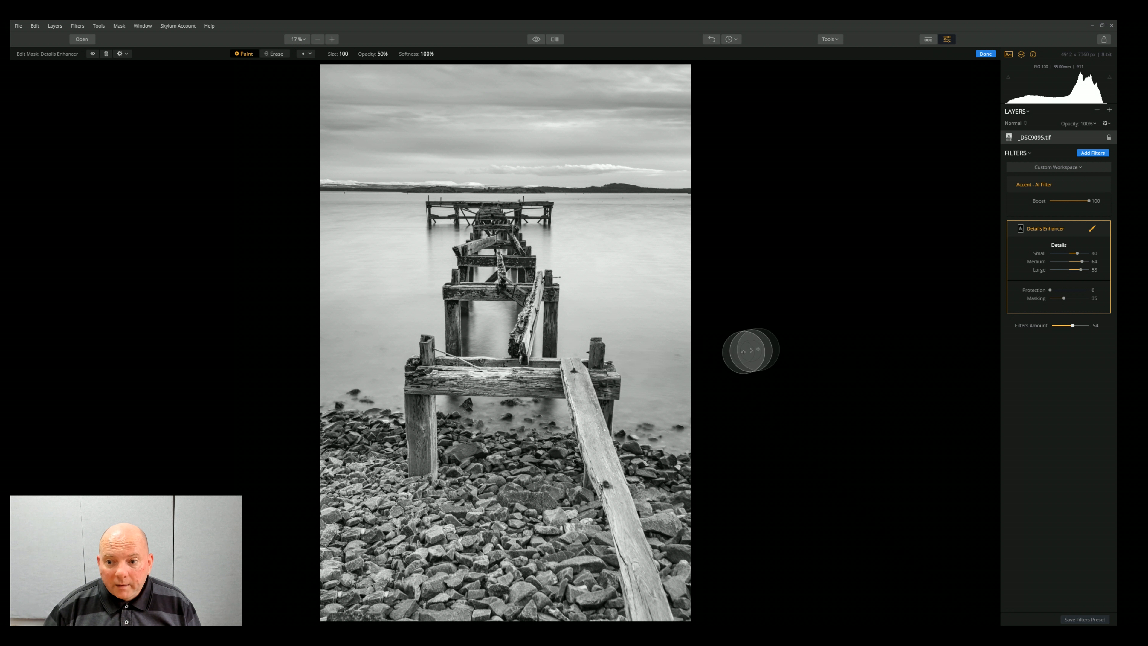
Step: Set the Details Enhancer's Protection to 10 and compare the photo with and without the filter
left_click_drag(1051, 290, 1054, 291)
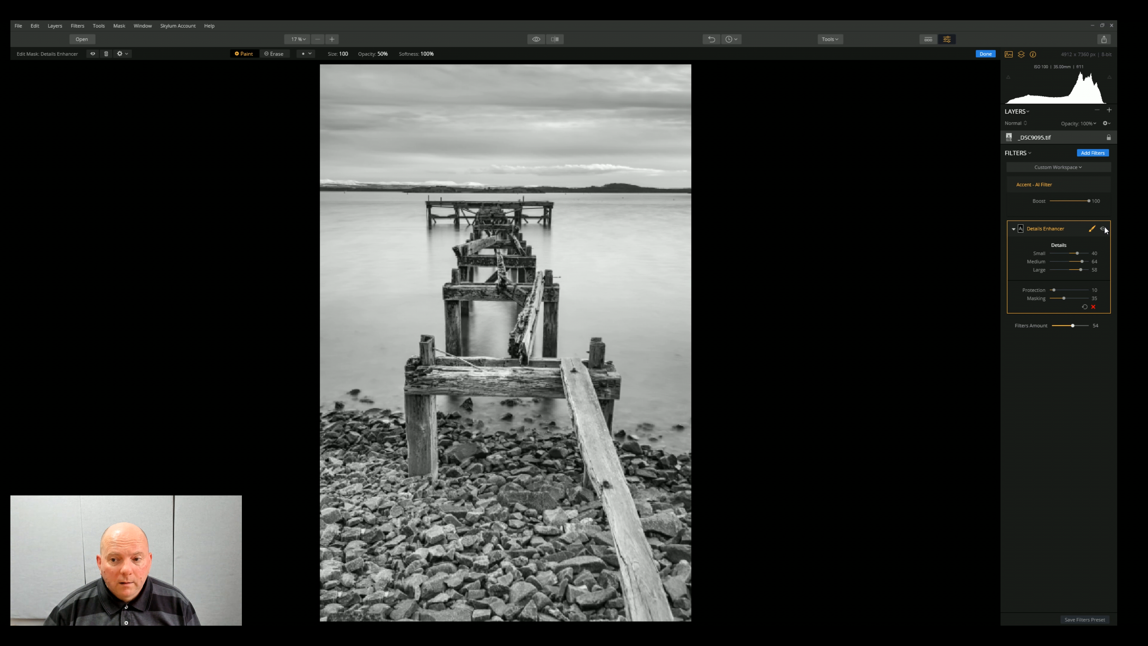
left_click(1104, 230)
left_click(1104, 229)
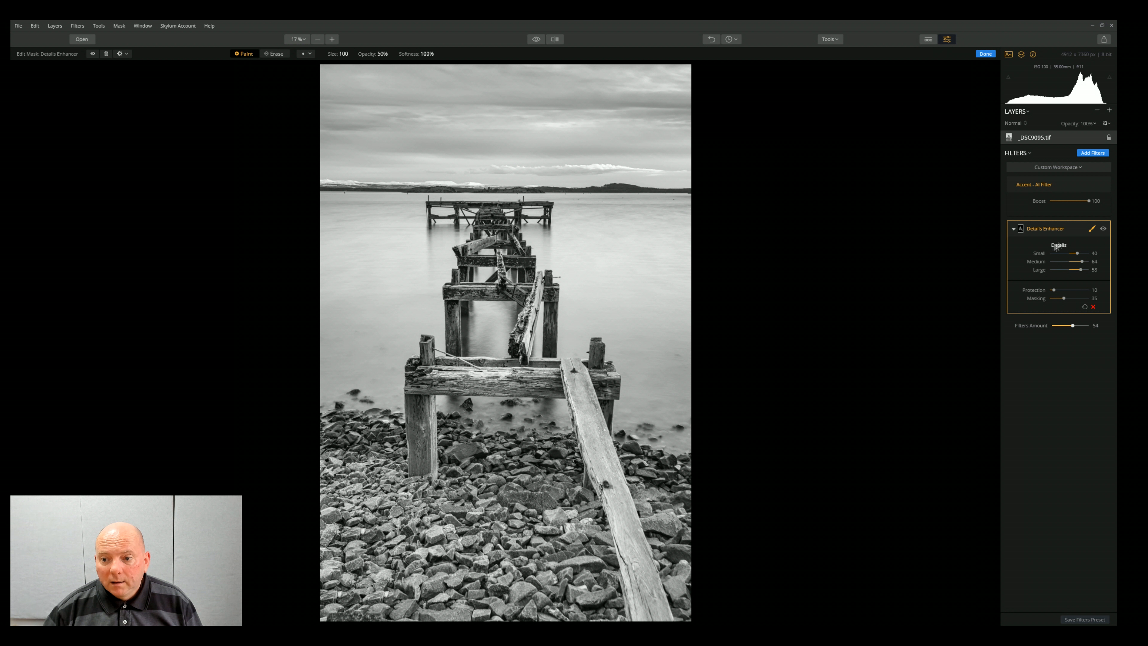
Step: Set the Details Enhancer's Small, Medium and Large details to 100 and its Masking to 0, and compare the photo with and without the filter
left_click_drag(1078, 253, 1091, 269)
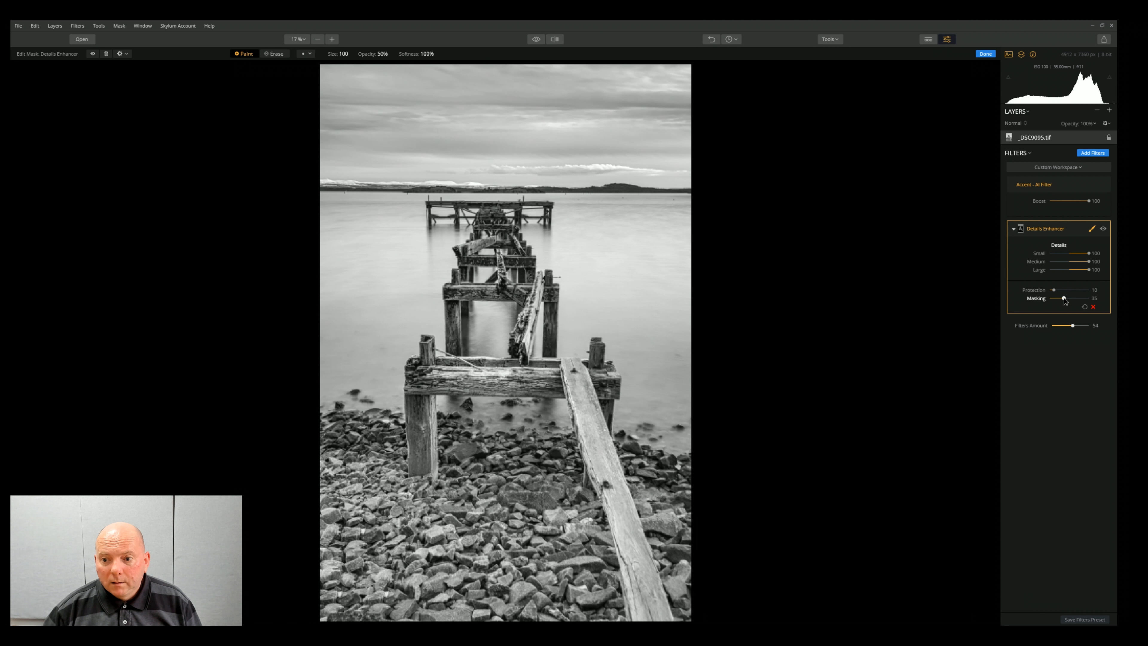
left_click_drag(1066, 298, 1049, 299)
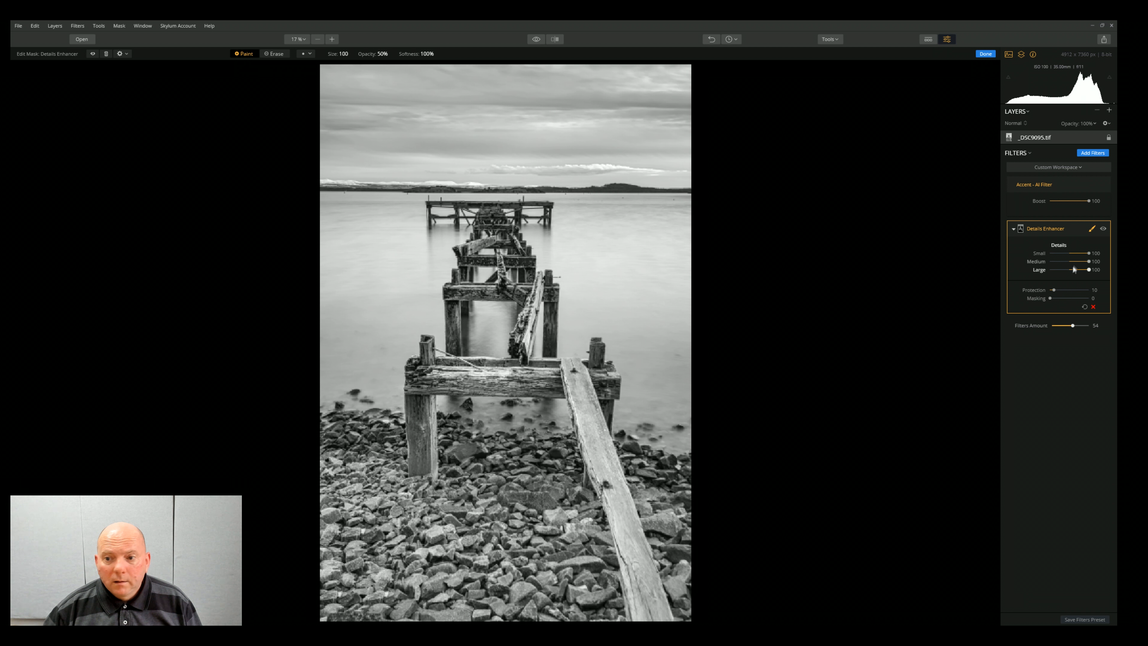
left_click(1104, 229)
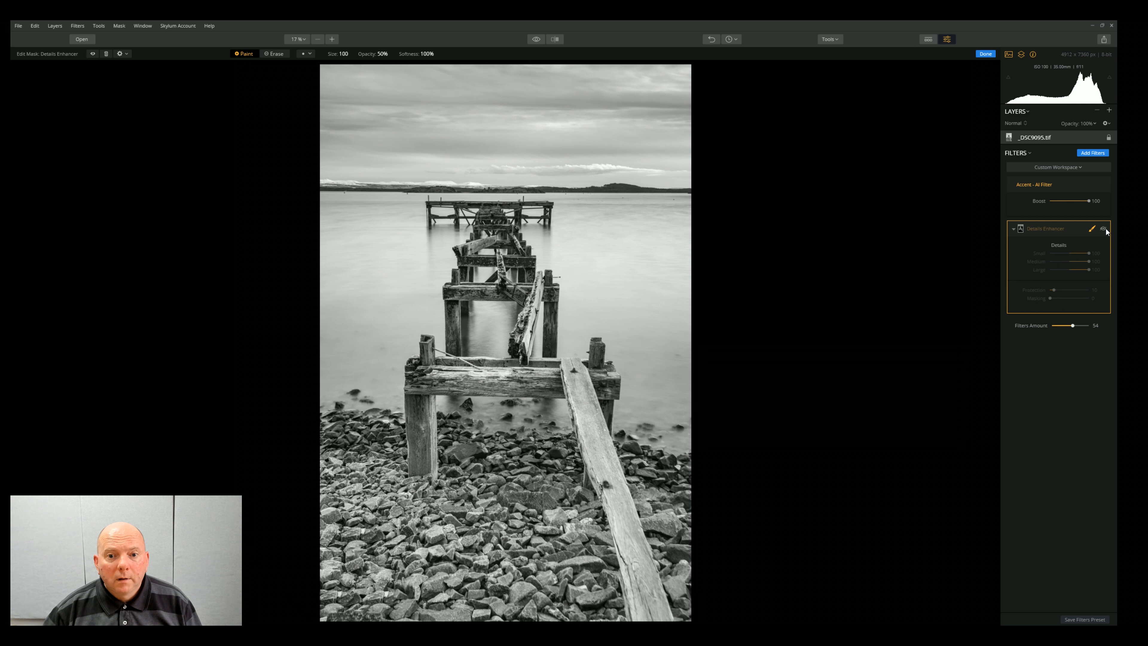
left_click(1104, 229)
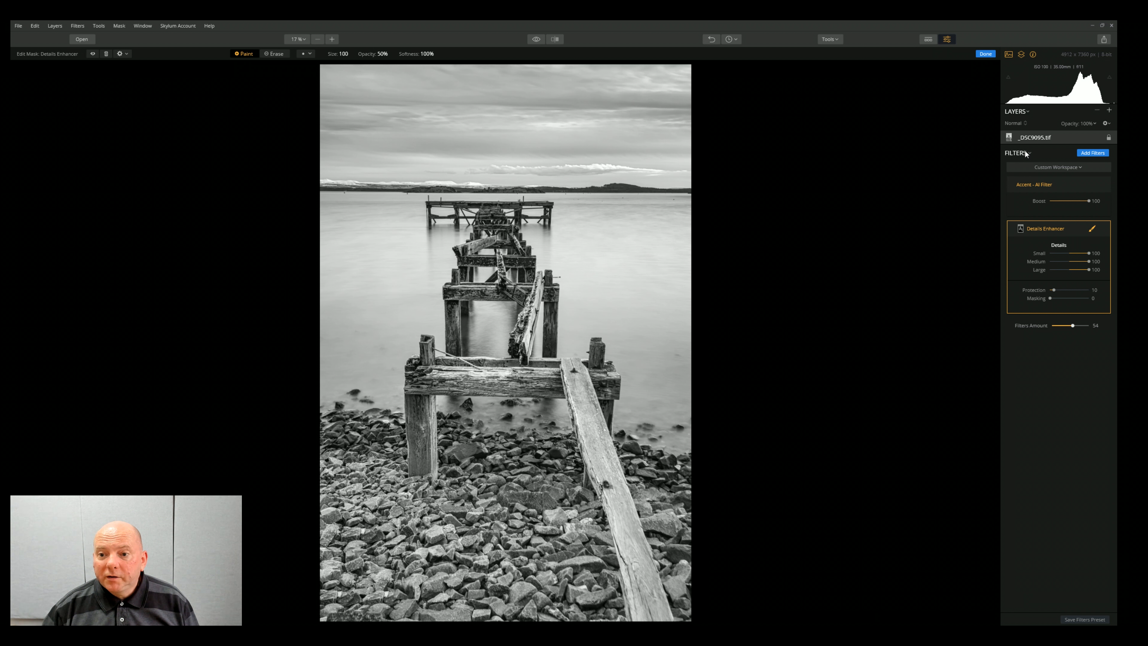
Step: Look over the filters catalog and the preset thumbnails, and finish editing the Details Enhancer mask
left_click(1091, 153)
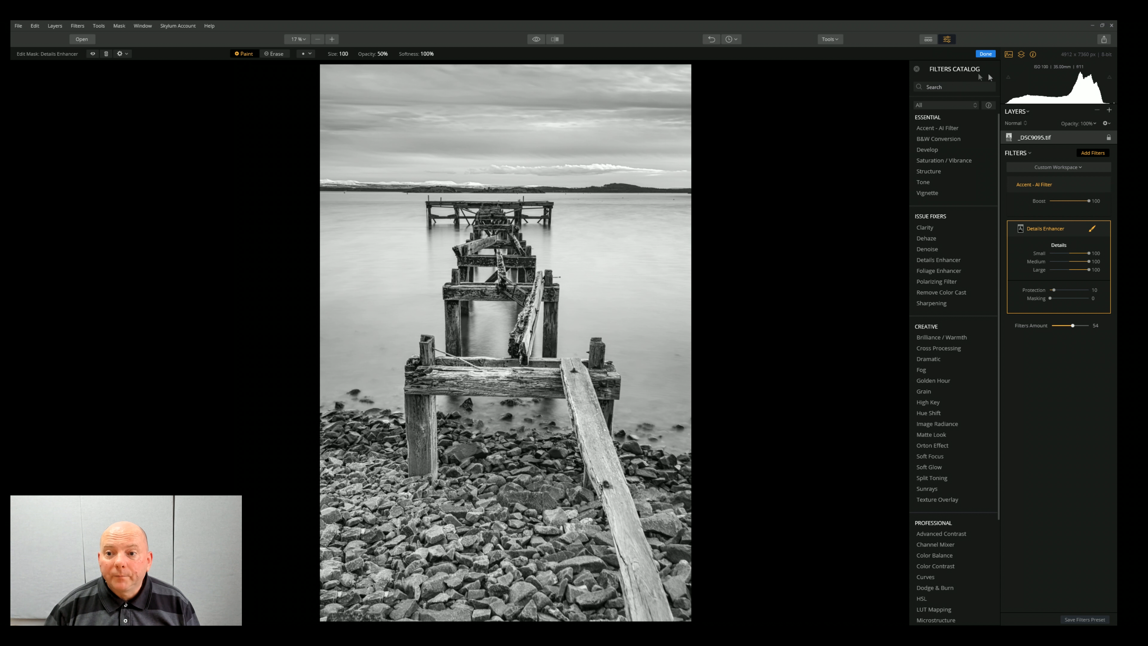
left_click(927, 40)
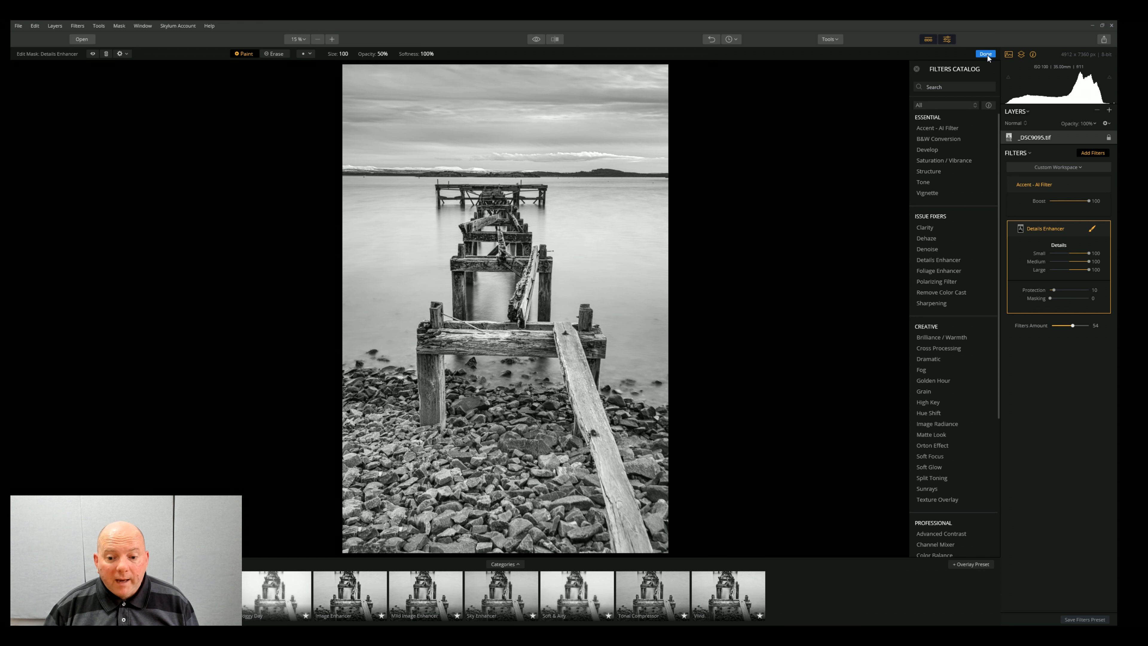
left_click(927, 39)
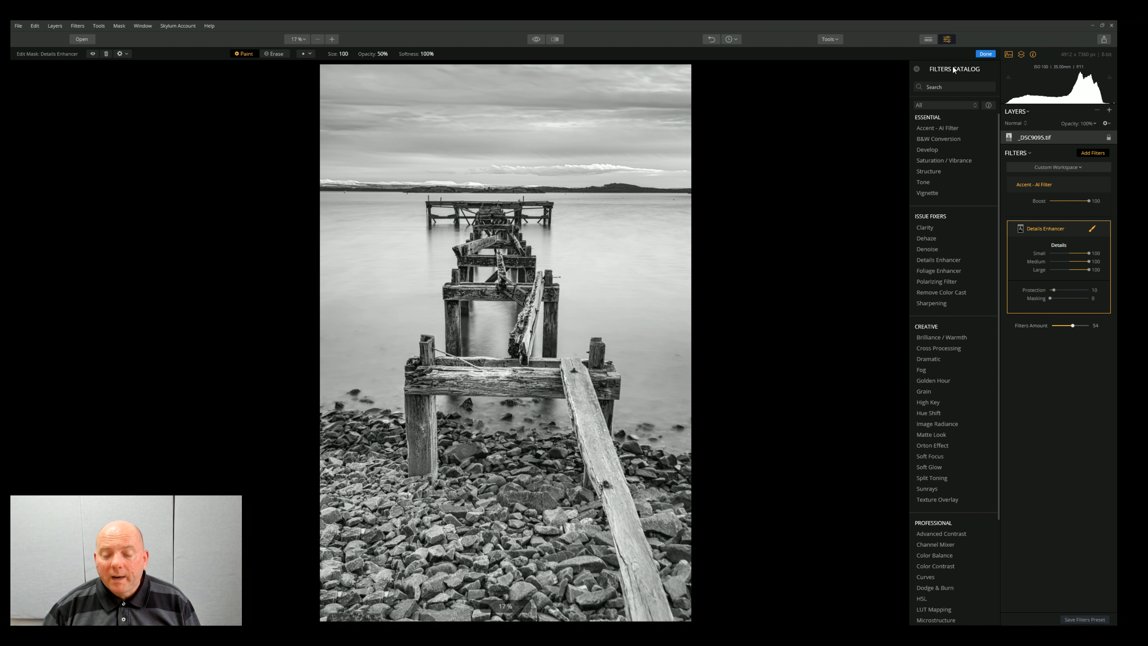
left_click(987, 54)
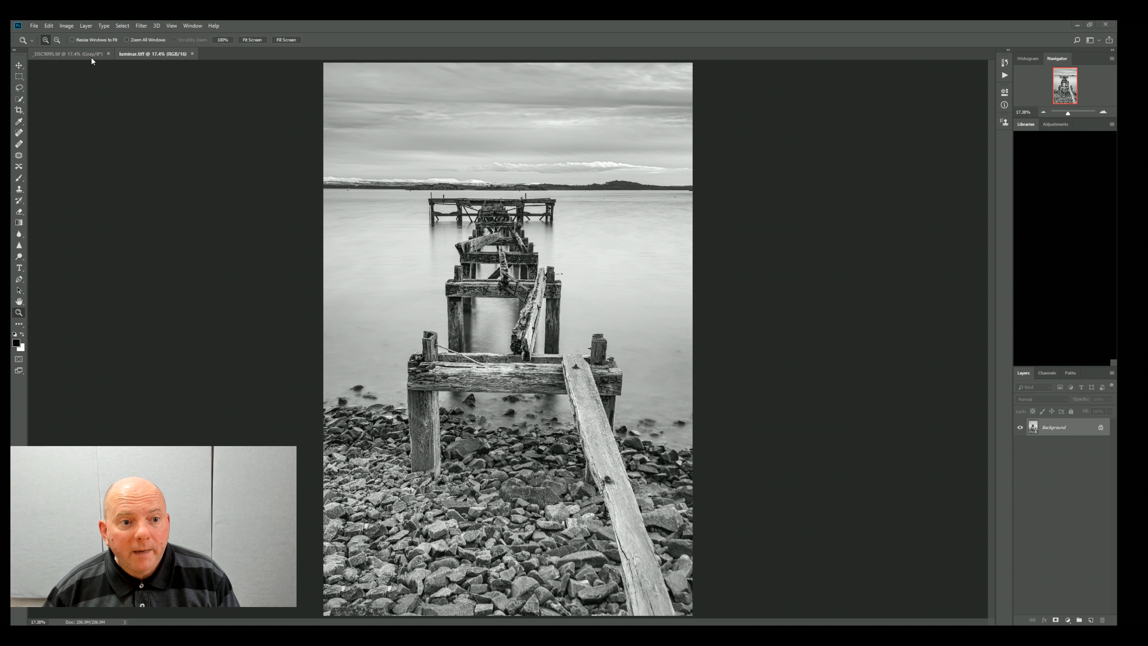
Step: In Photoshop, compare the original _DSC9095.tif with the enhanced luminar.tiff, ending on luminar.tiff
left_click(82, 53)
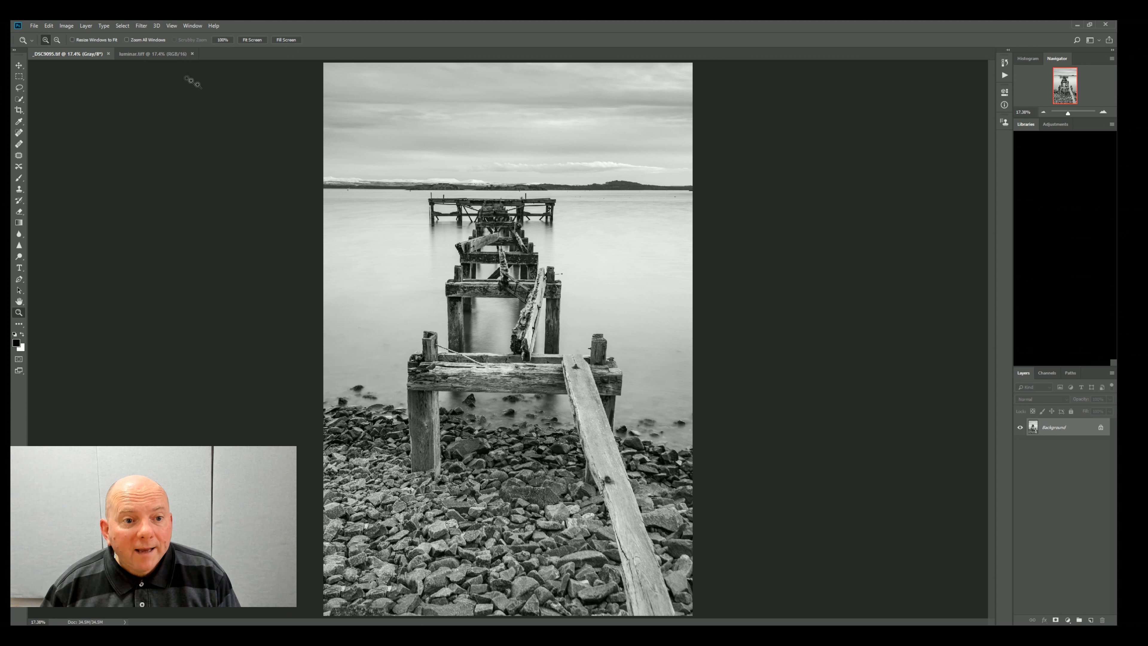
left_click(164, 57)
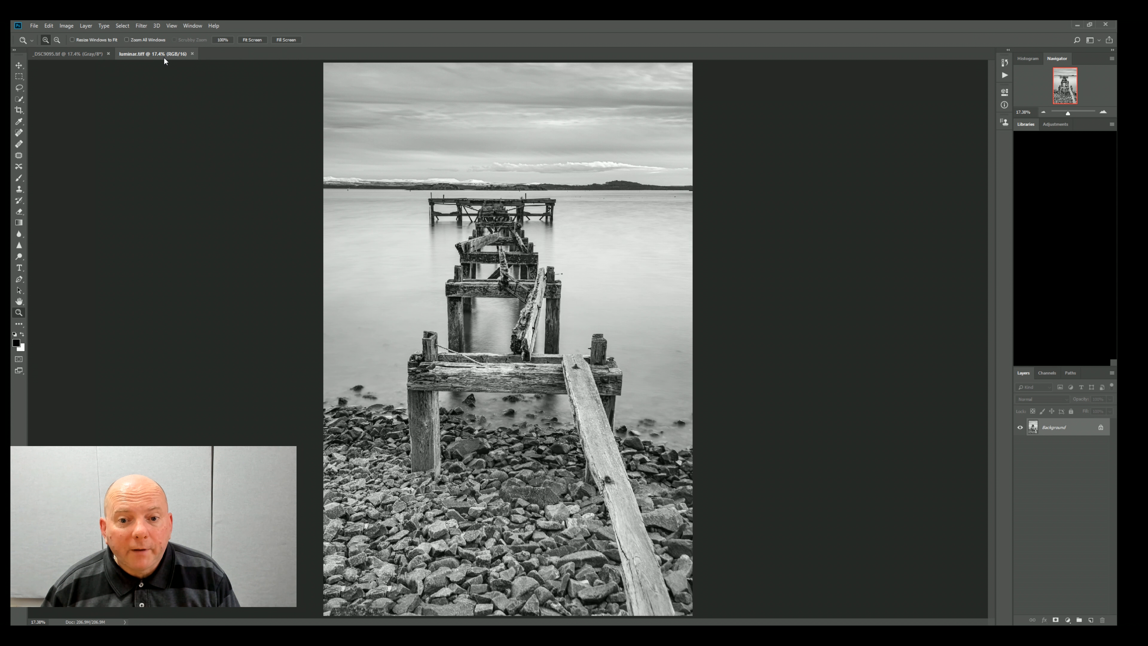
left_click(83, 55)
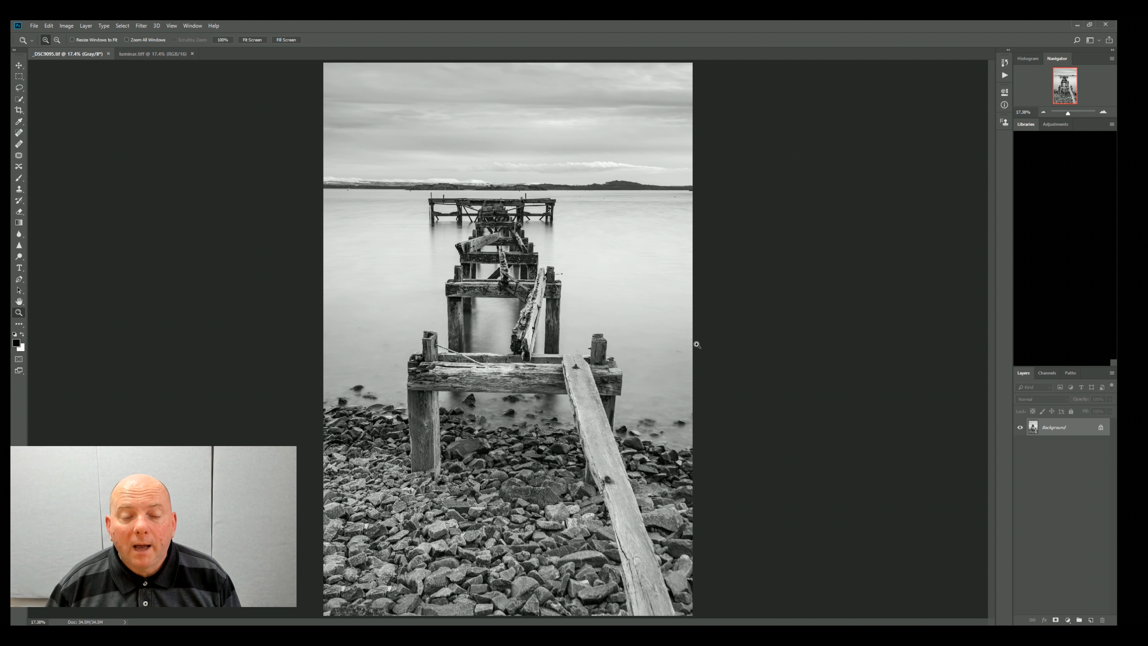
left_click(143, 55)
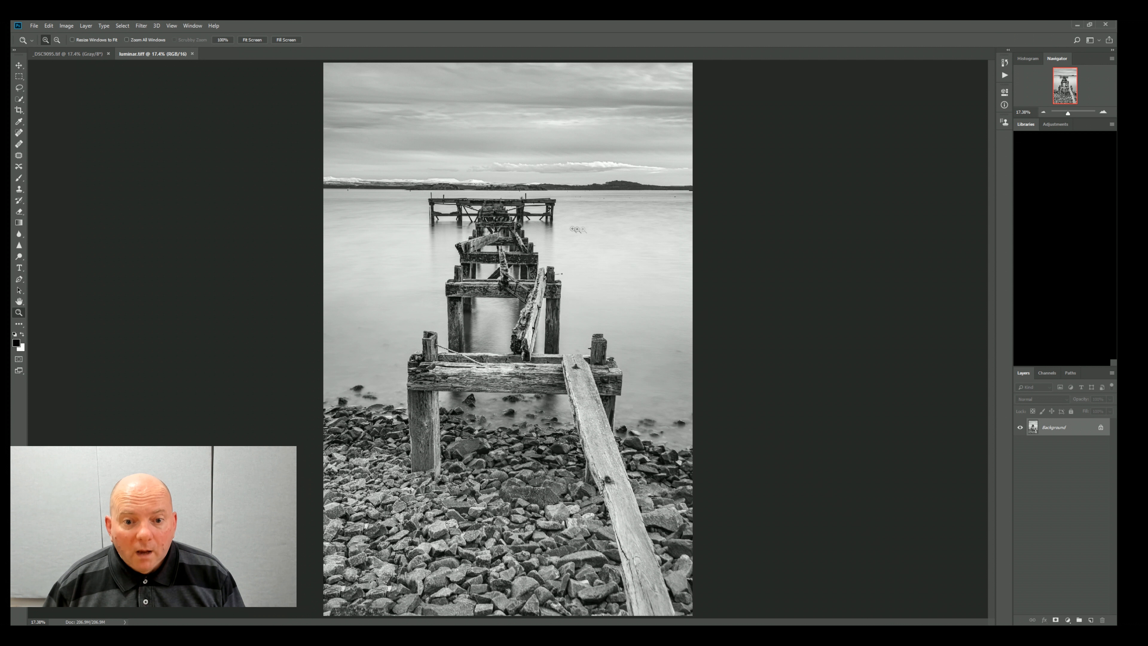
Step: Remove the small dark specks and buoys from the water near the horizon in luminar.tiff using the content-aware Spot Healing Brush
left_click(614, 216)
left_click(615, 213)
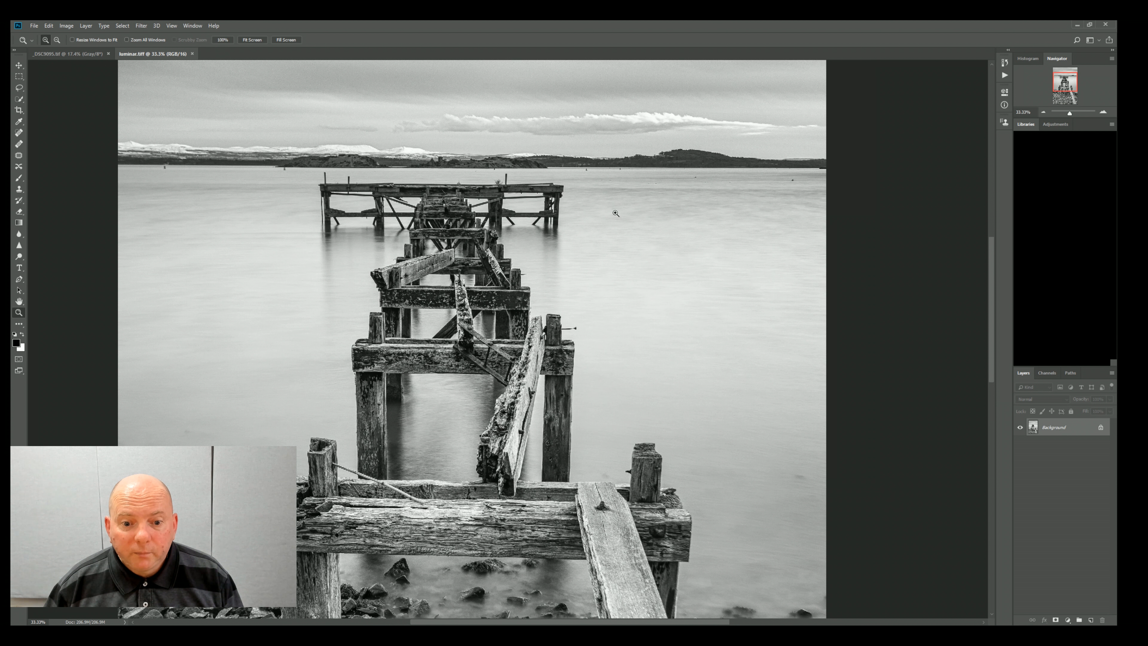
left_click(615, 213)
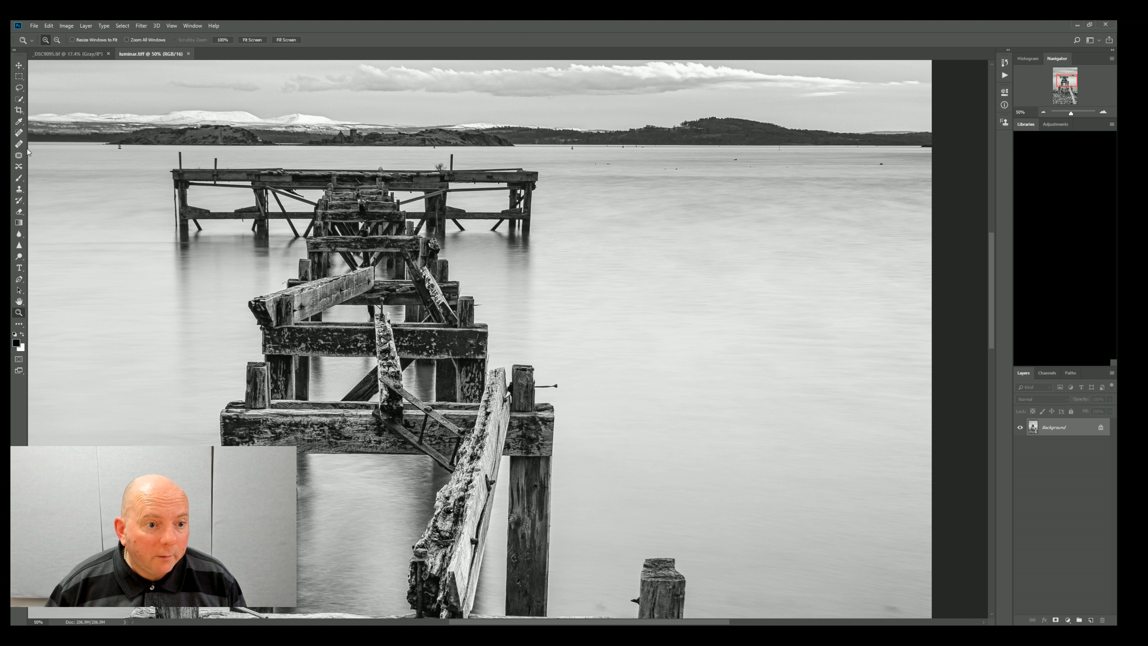
left_click(19, 133)
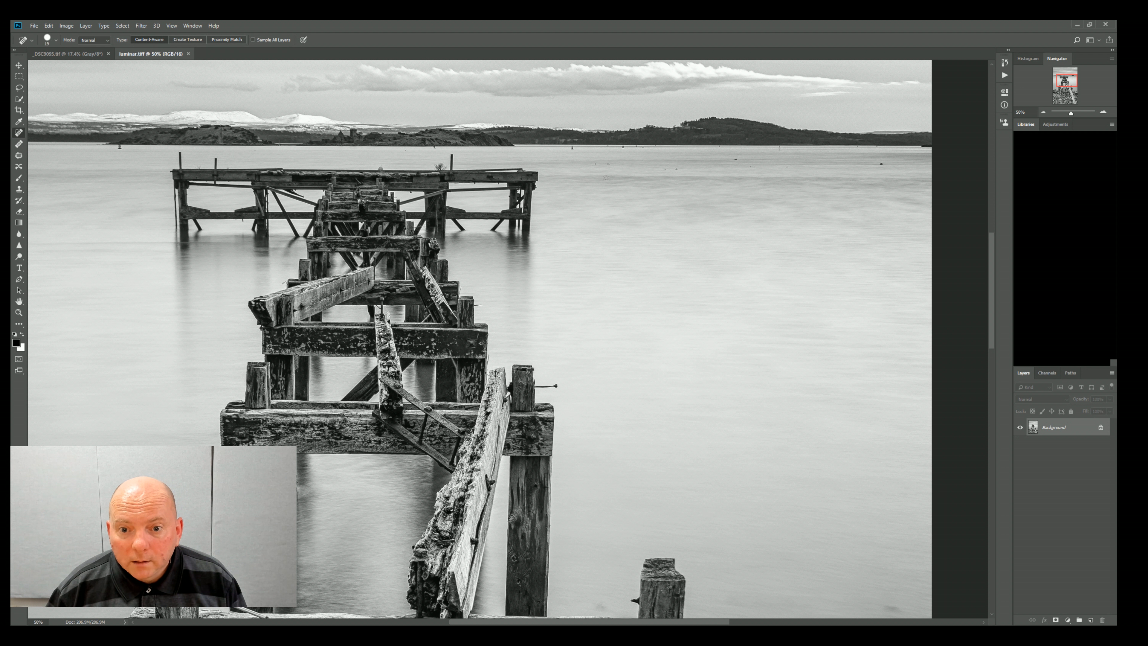
left_click(673, 172)
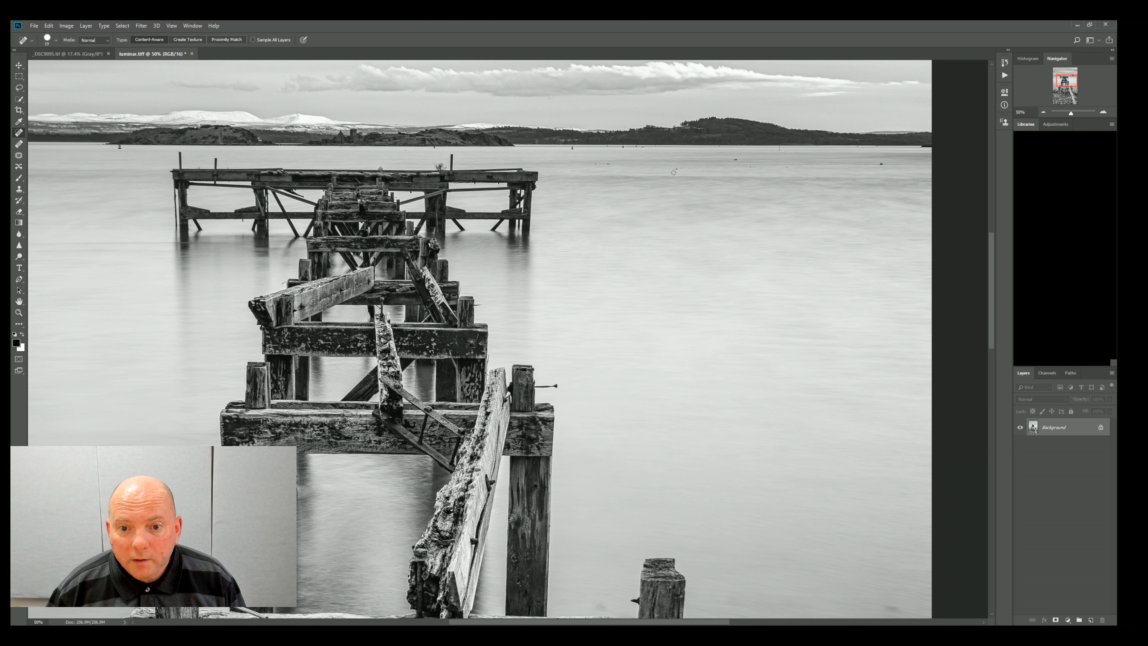
left_click(737, 160)
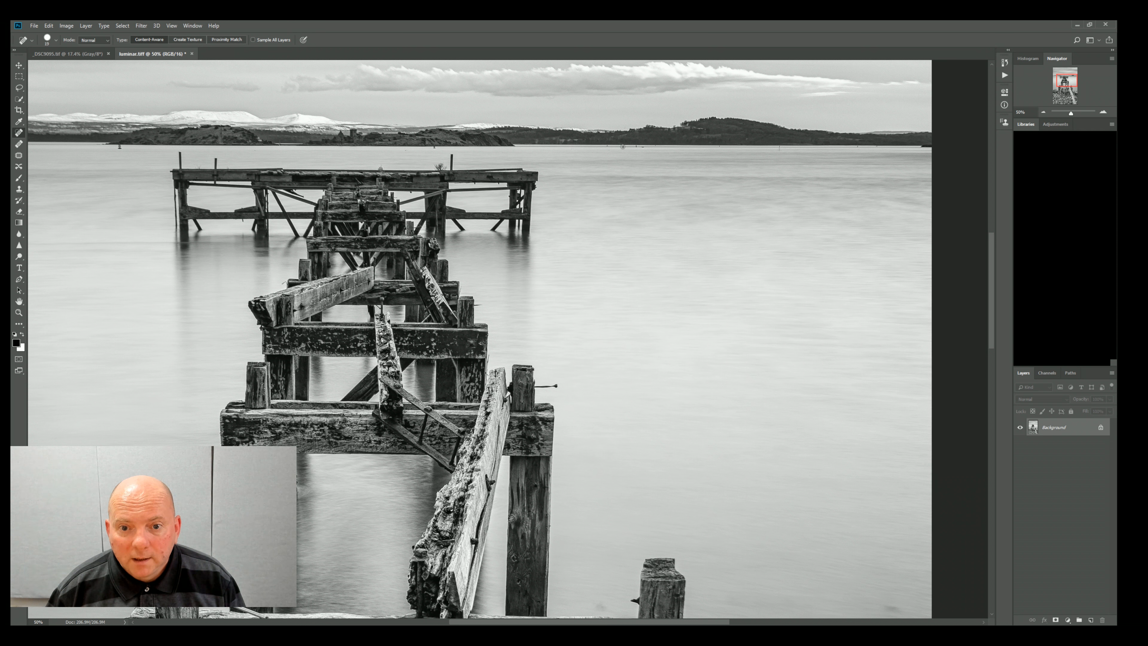
left_click(644, 147)
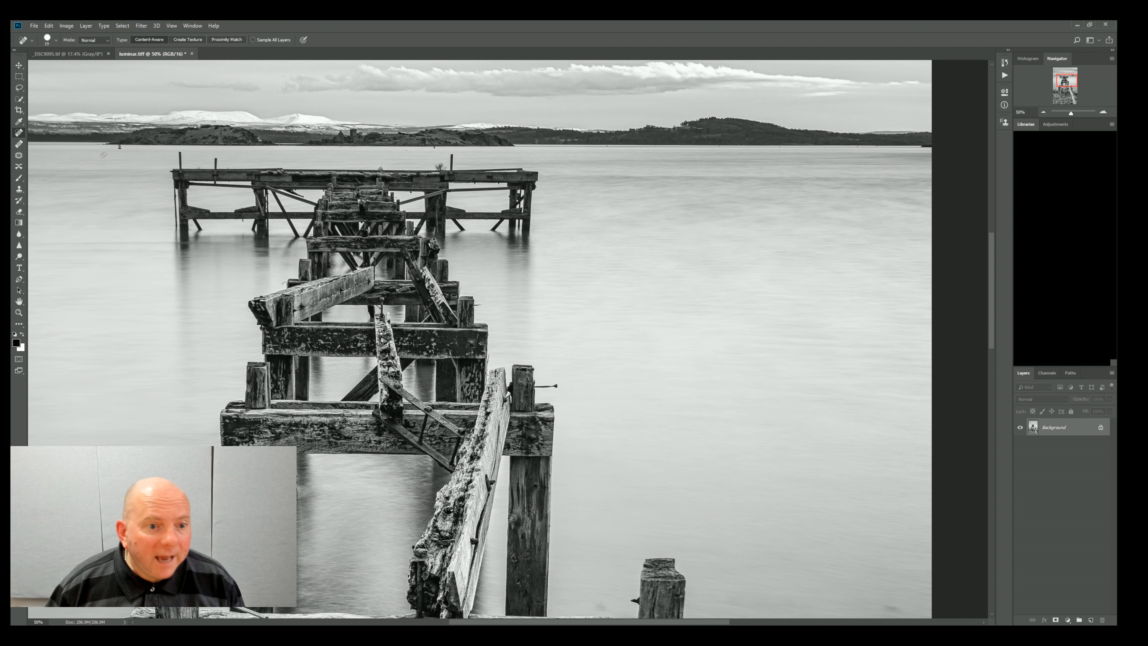
left_click(119, 147)
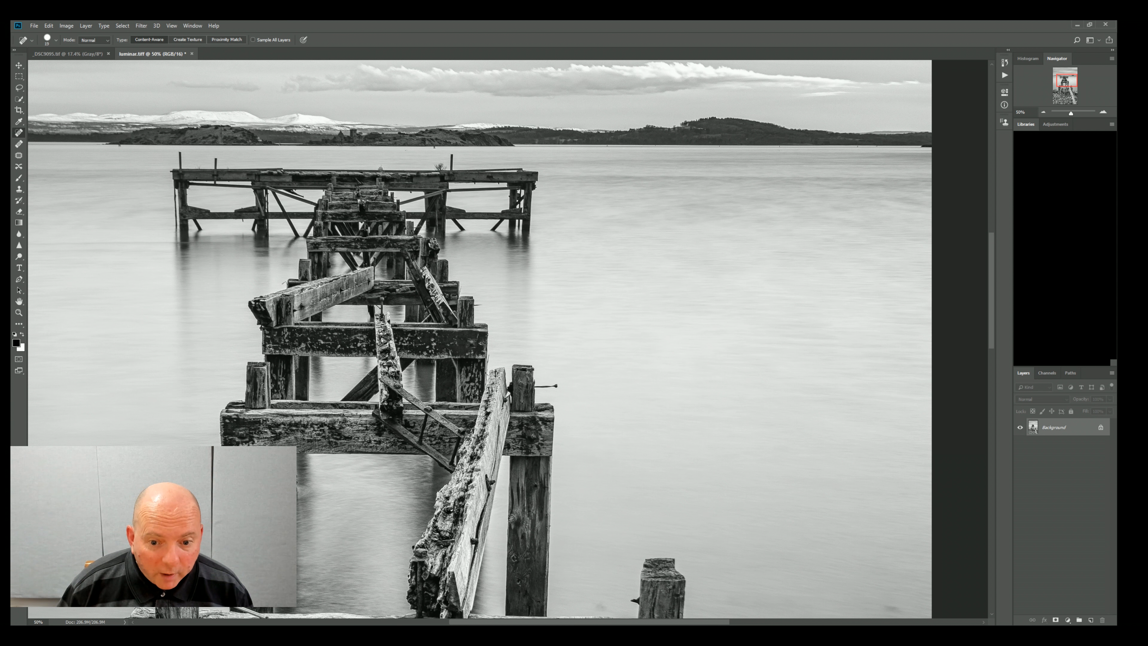
Step: Inspect the pier and the water farther down the photo for remaining blemishes, and fit the whole image on screen
scroll(375, 197, "down", 1)
scroll(375, 200, "down", 2)
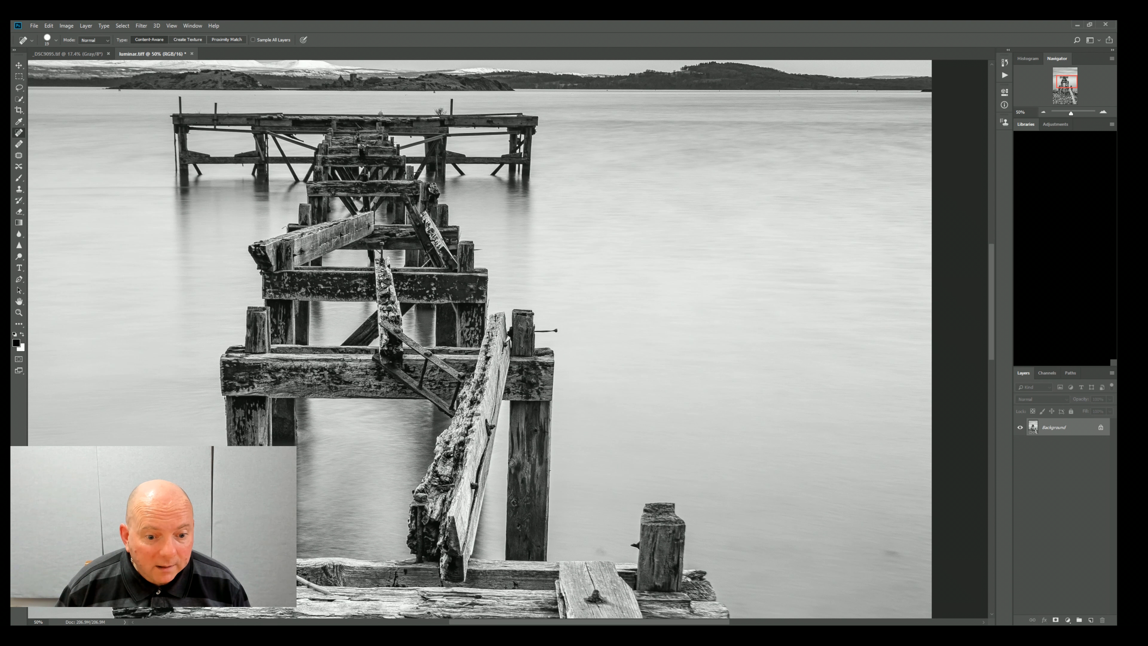
scroll(375, 200, "down", 3)
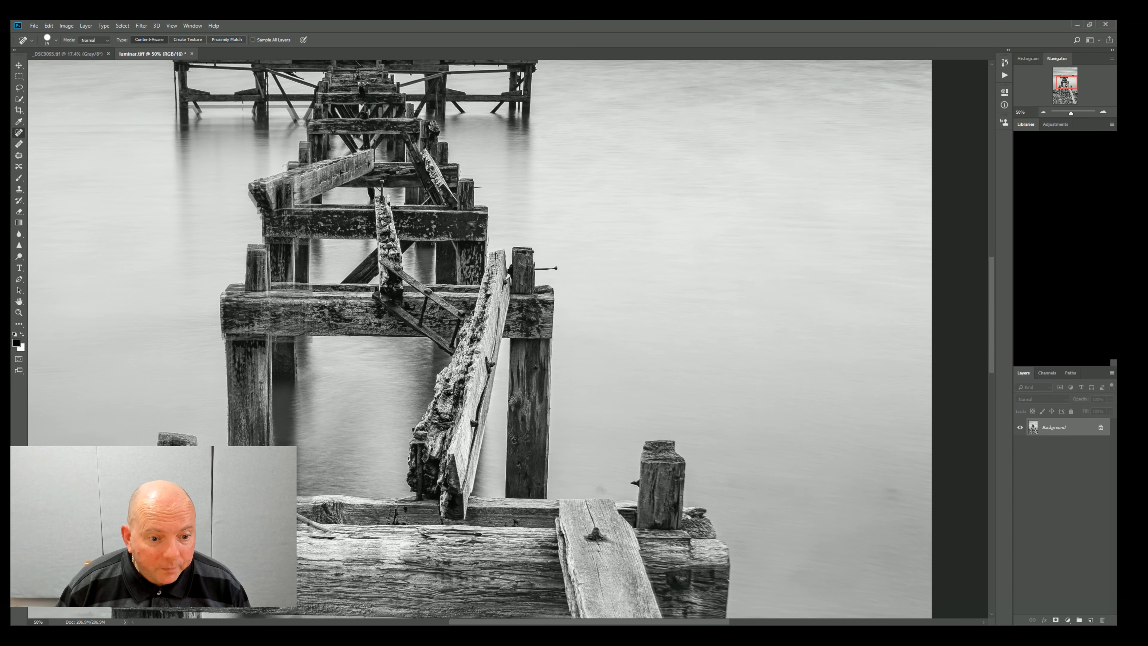
scroll(375, 200, "down", 1)
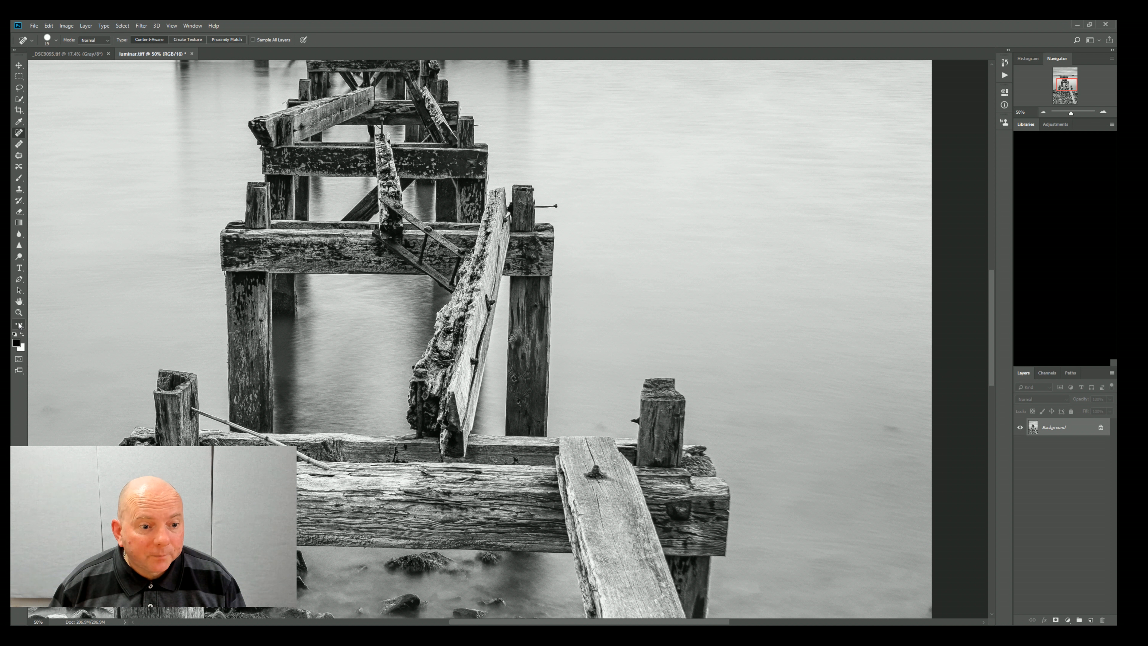
left_click(19, 313)
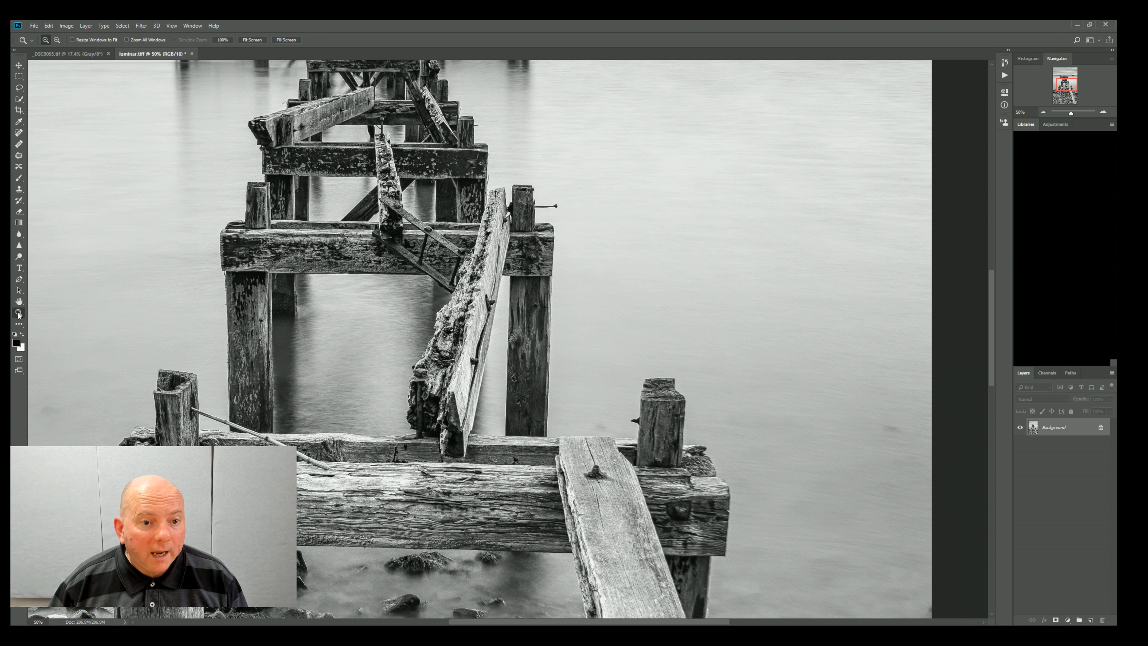
left_click(250, 41)
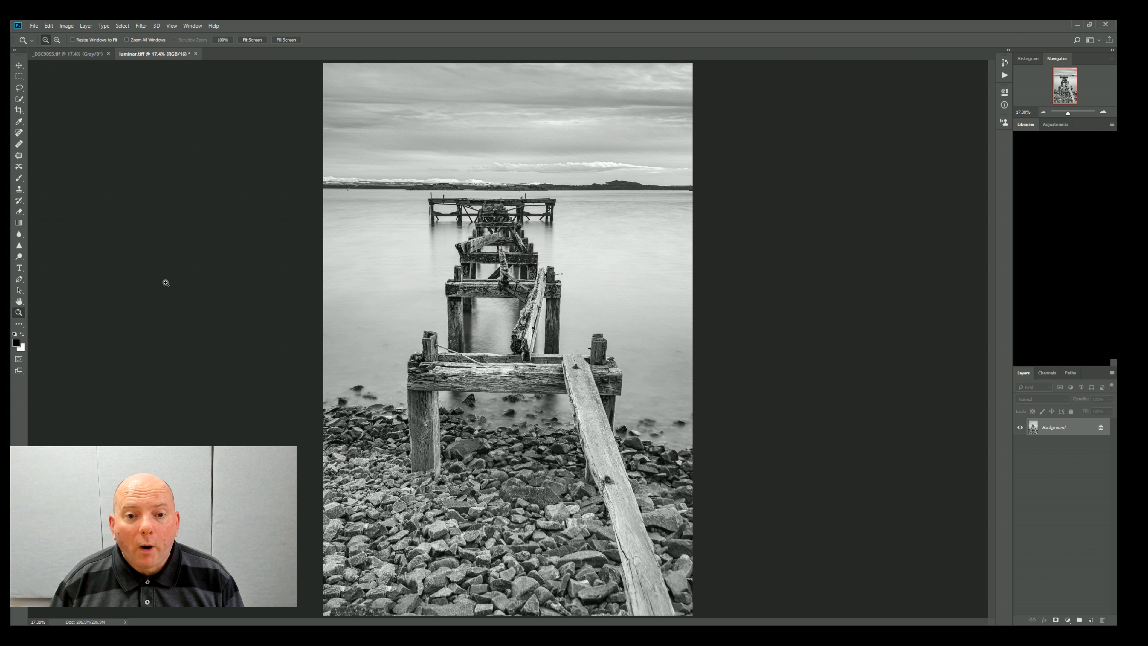
left_click(18, 110)
left_click(133, 41)
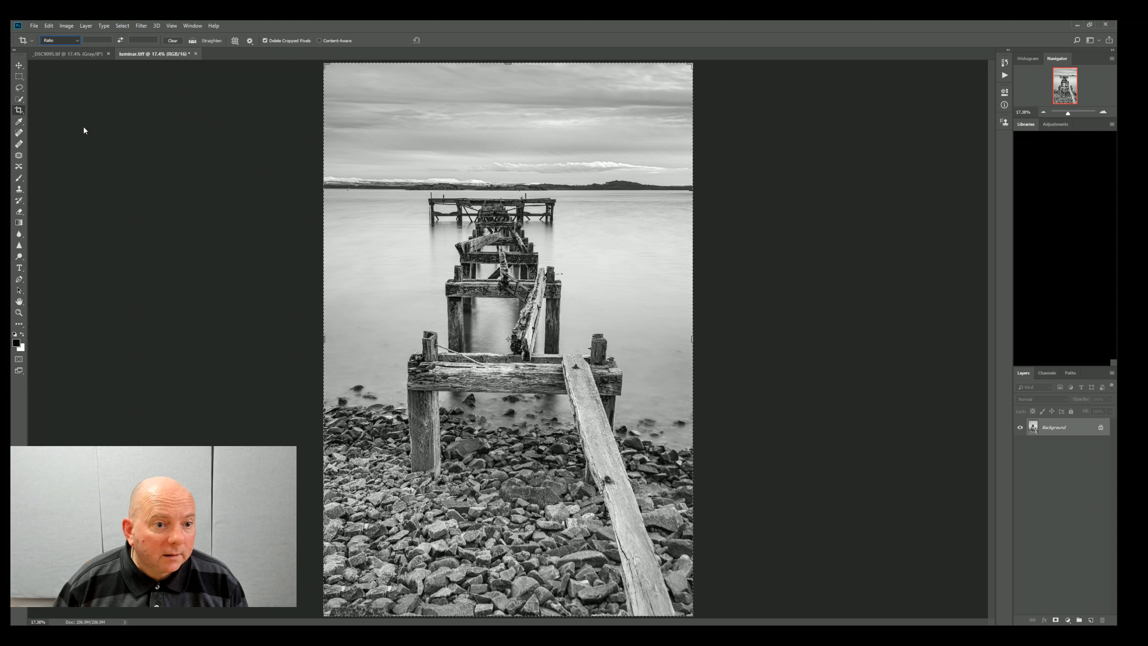
left_click(83, 91)
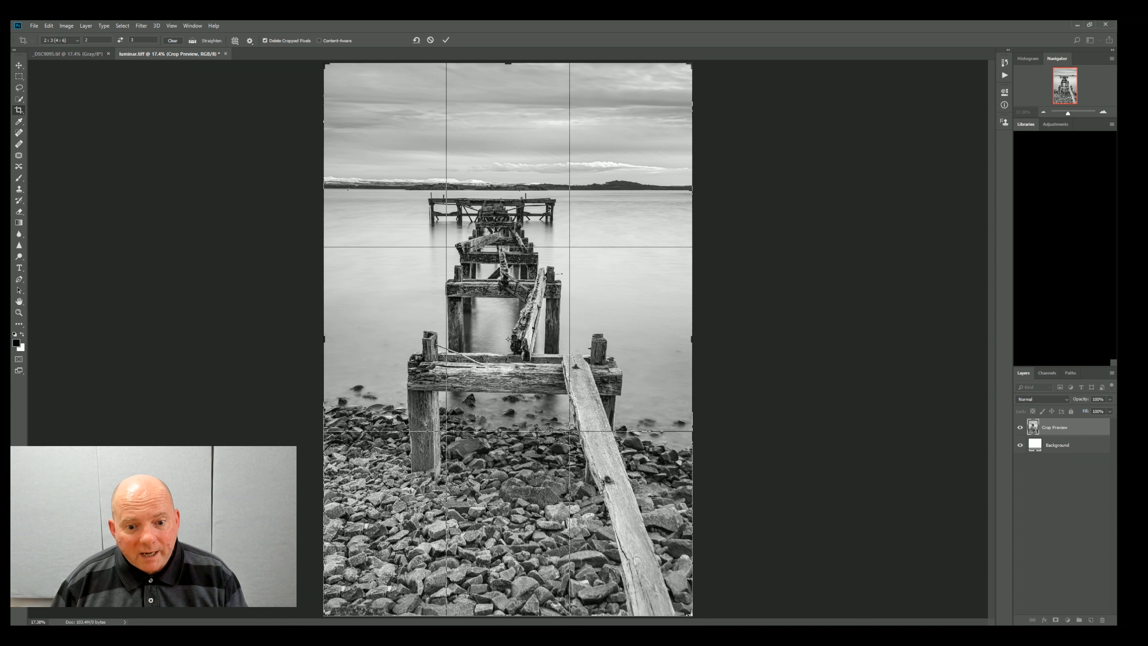
left_click_drag(508, 615, 516, 576)
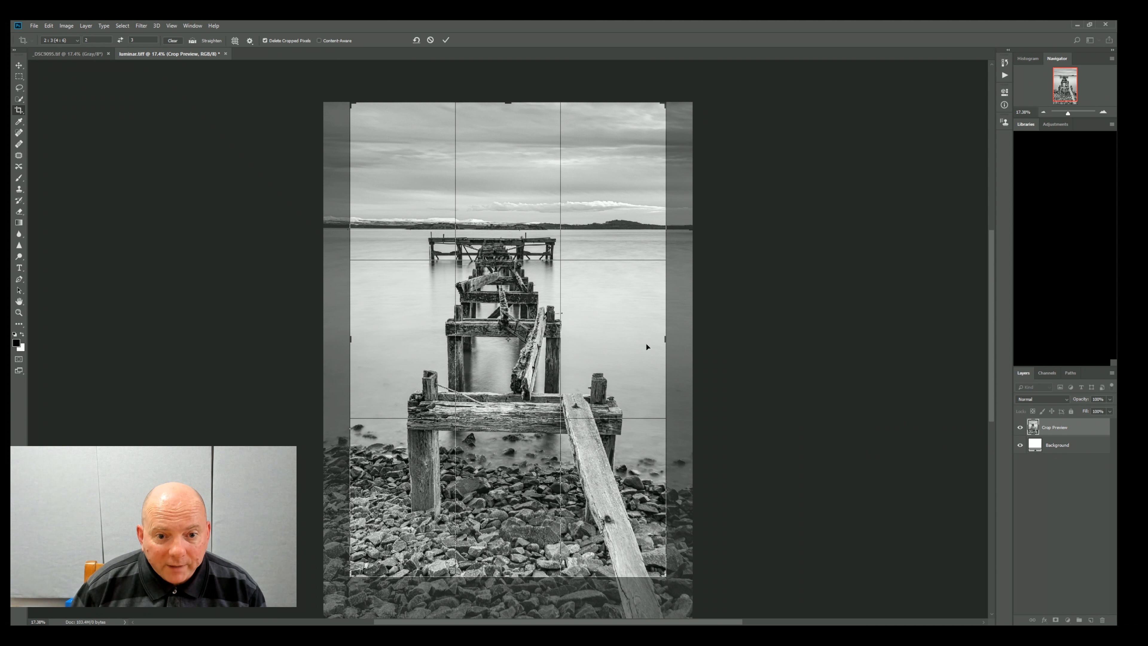
left_click(429, 40)
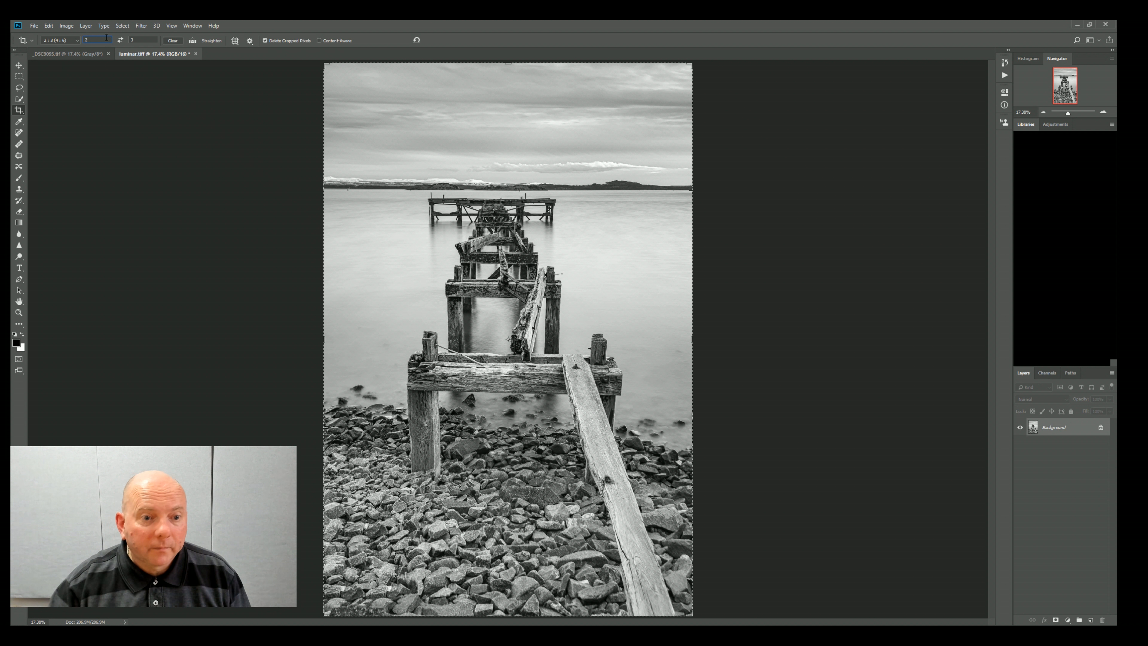
Step: Clear the crop ratio and crop a strip of foreground stones off the photo's lower edge, keeping the full width
key("BackSpace")
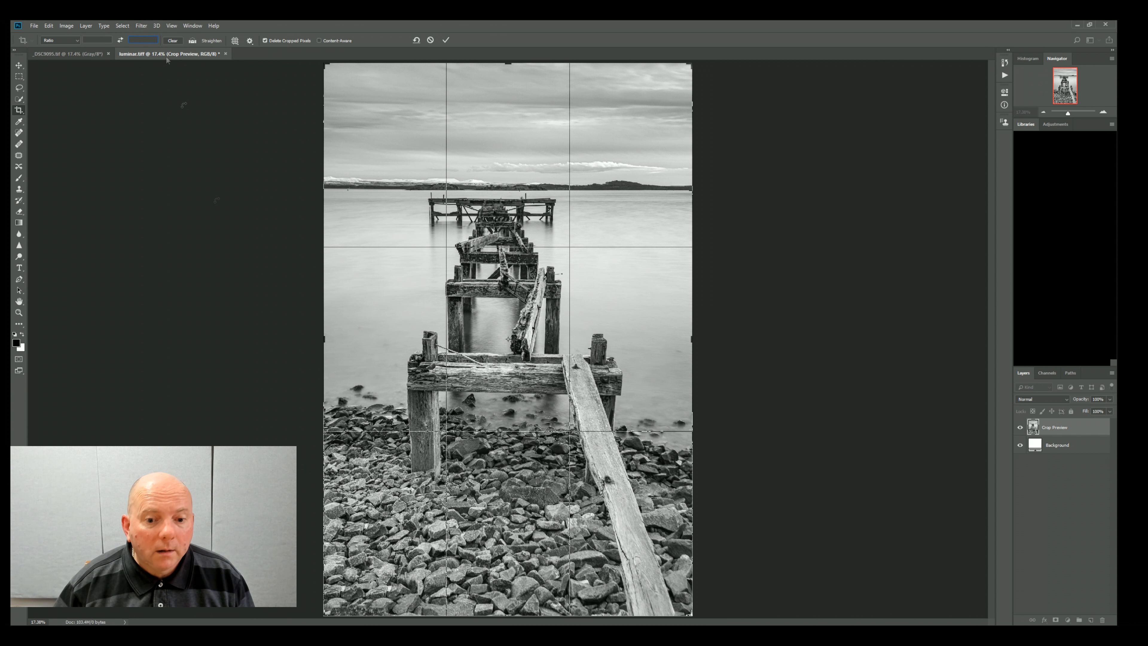
left_click_drag(509, 615, 509, 559)
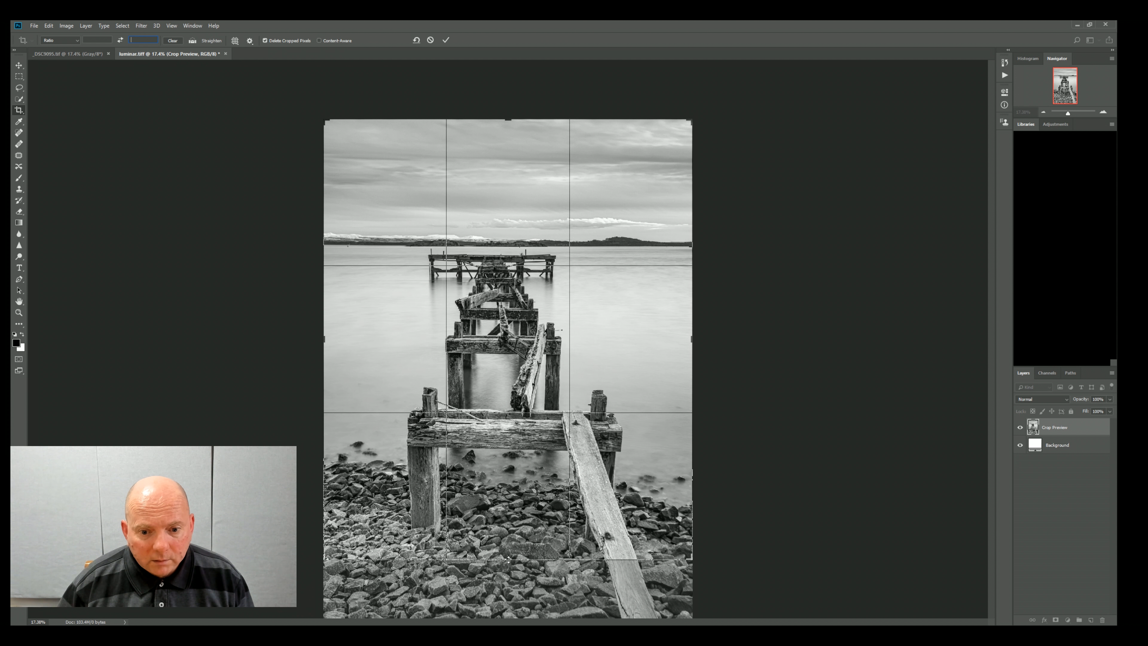
left_click_drag(509, 559, 509, 559)
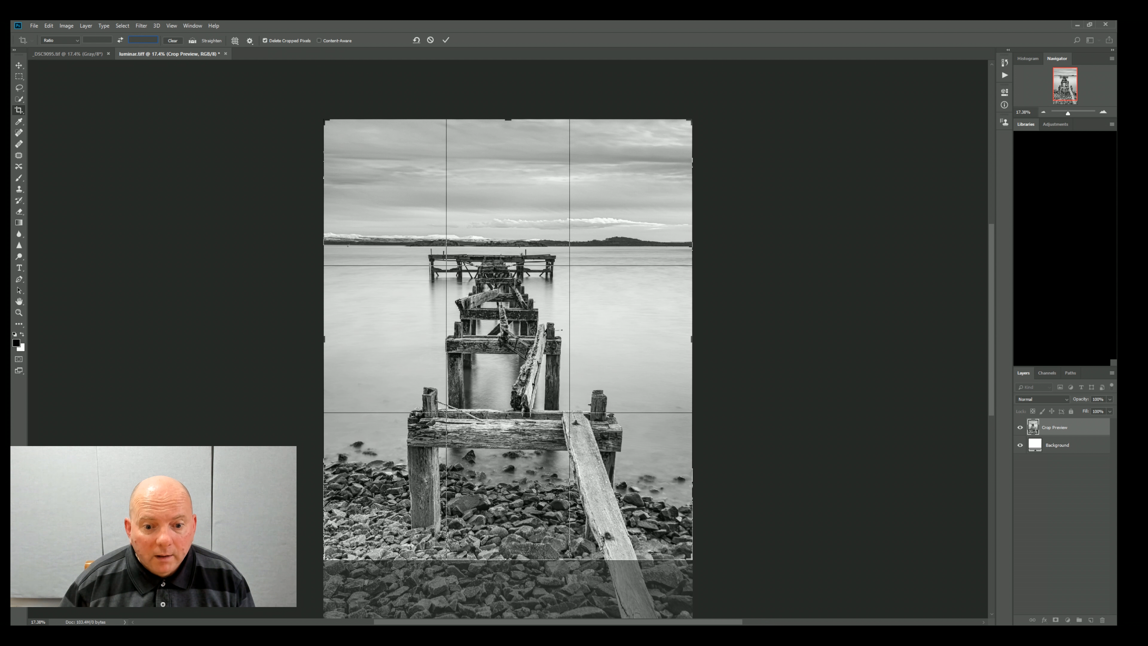
mouse_move(511, 560)
left_mouse_down()
mouse_move(510, 583)
mouse_move(511, 572)
left_mouse_up()
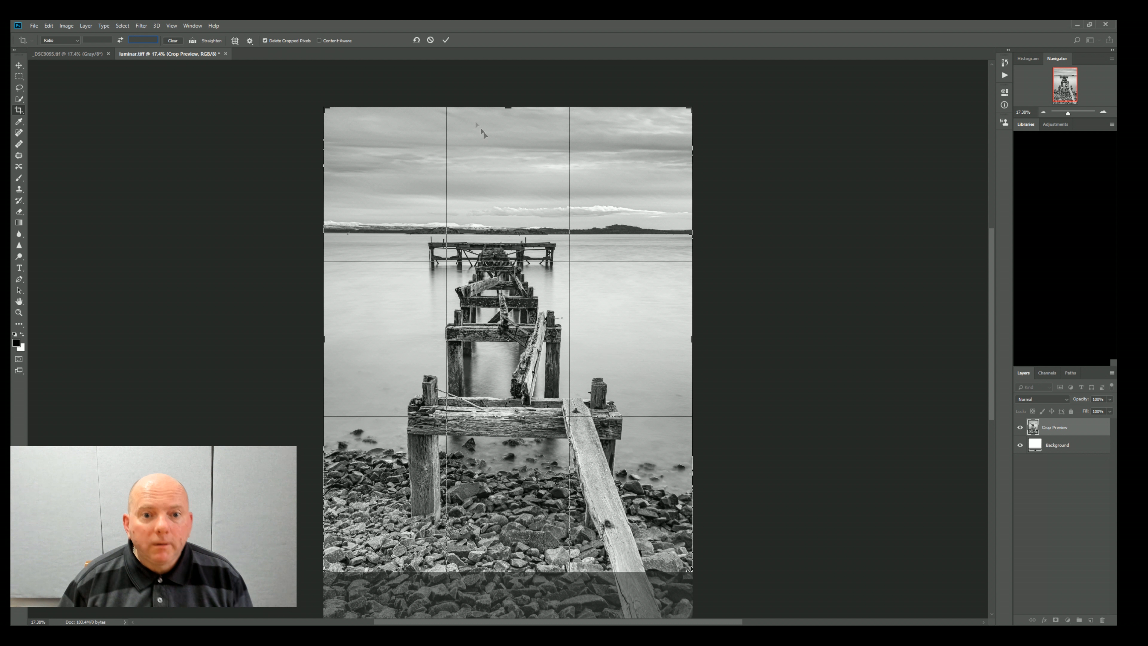
left_click(446, 40)
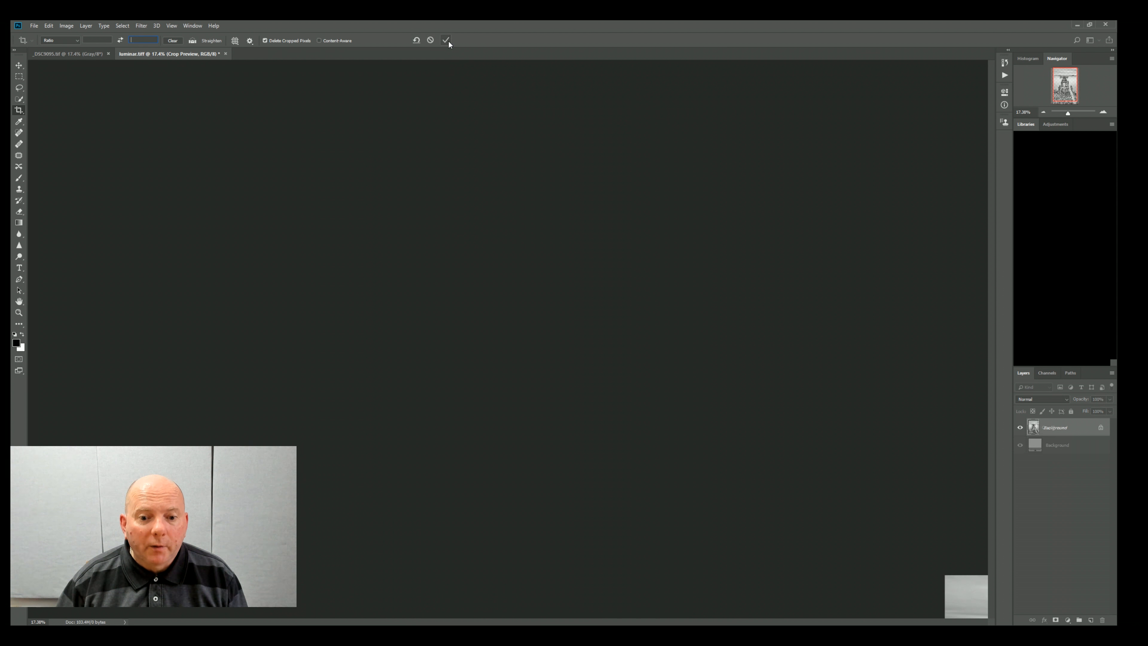